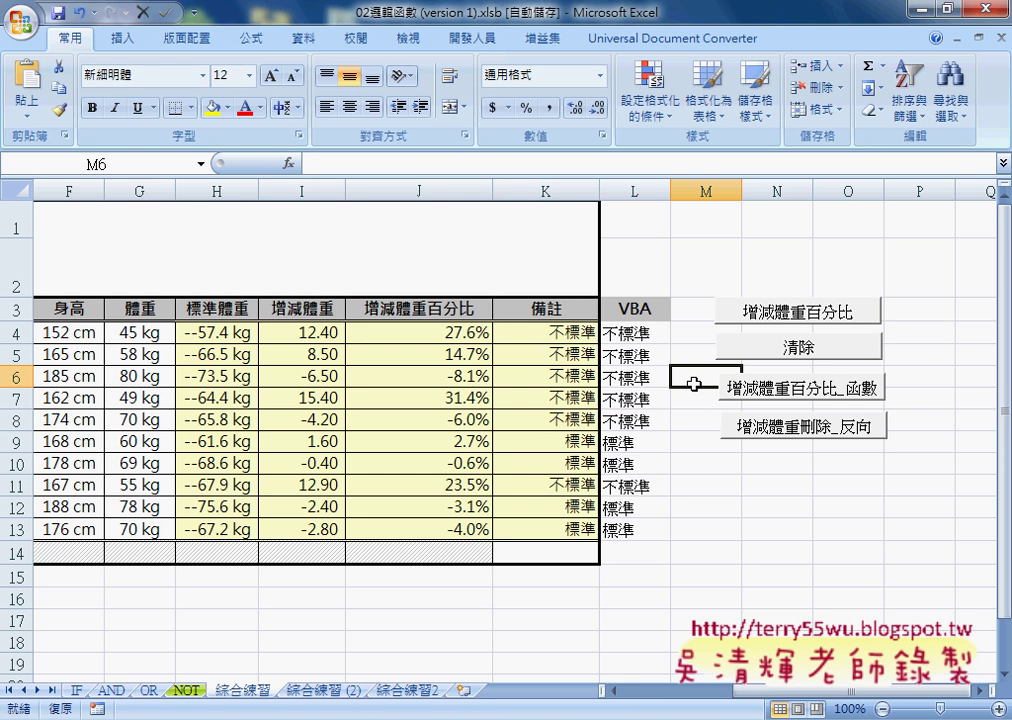
# Run the 清除 macro to empty the 標準/不標準 results in L4:L13.
pyautogui.click(789, 348)
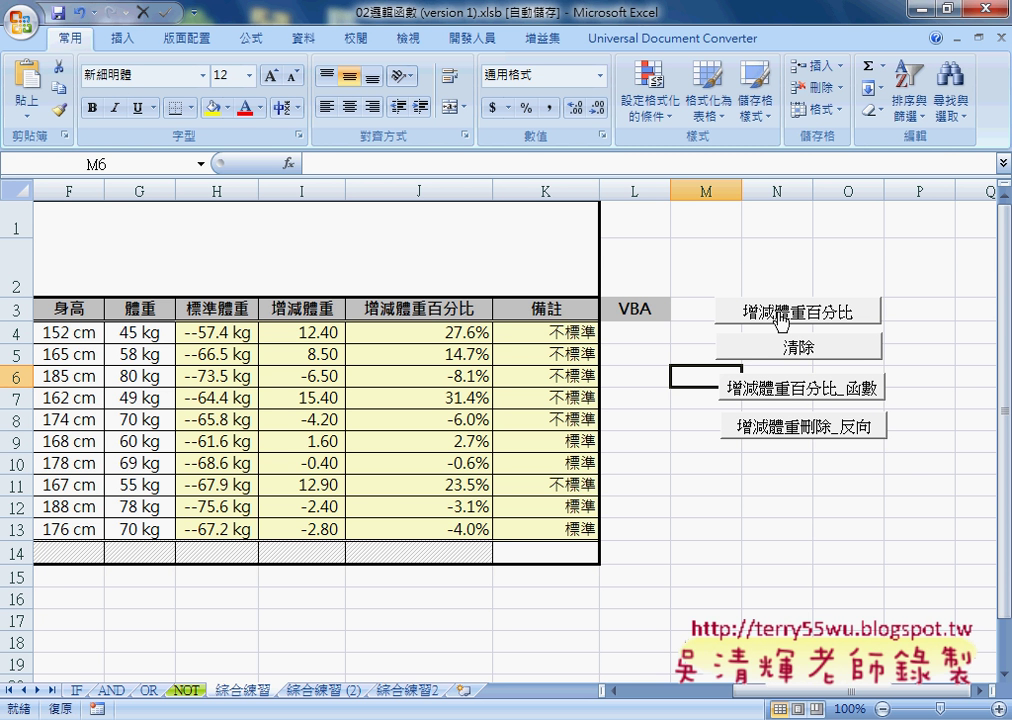
pyautogui.click(633, 335)
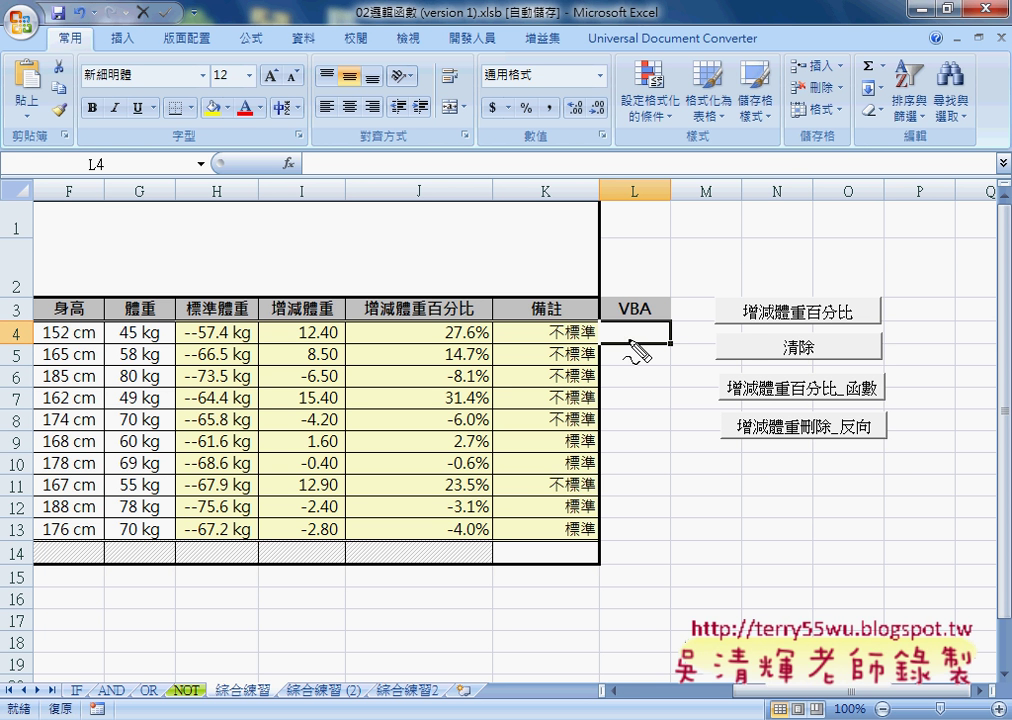
pyautogui.moveTo(748, 323)
pyautogui.mouseDown()
pyautogui.moveTo(857, 318)
pyautogui.moveTo(745, 307)
pyautogui.mouseUp()
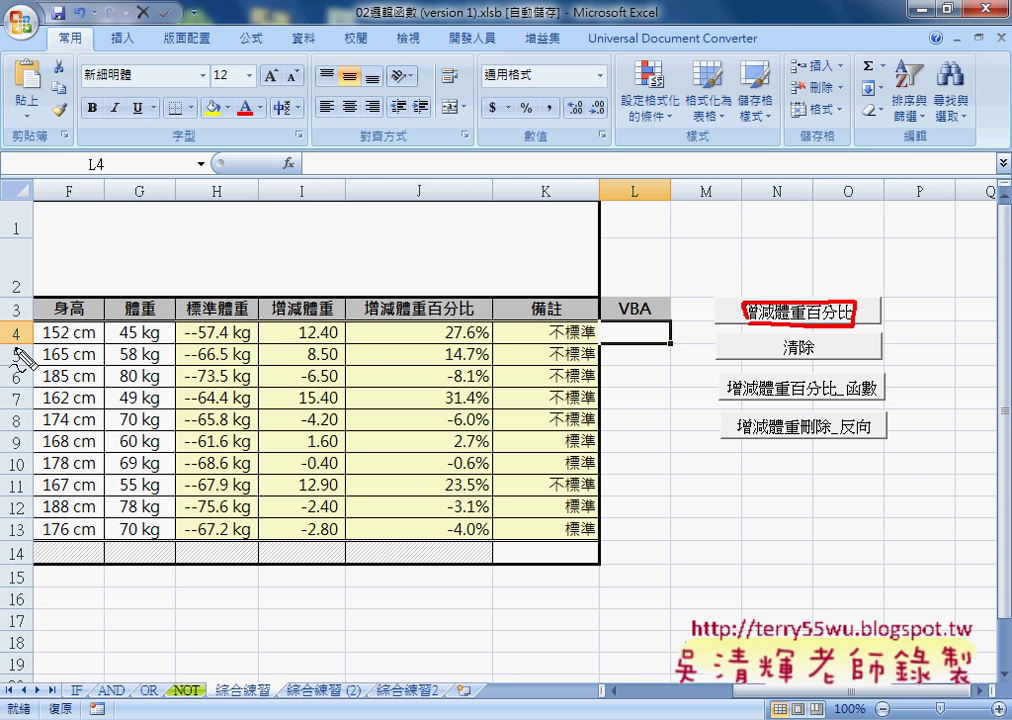
pyautogui.moveTo(26, 323); pyautogui.dragTo(22, 348)
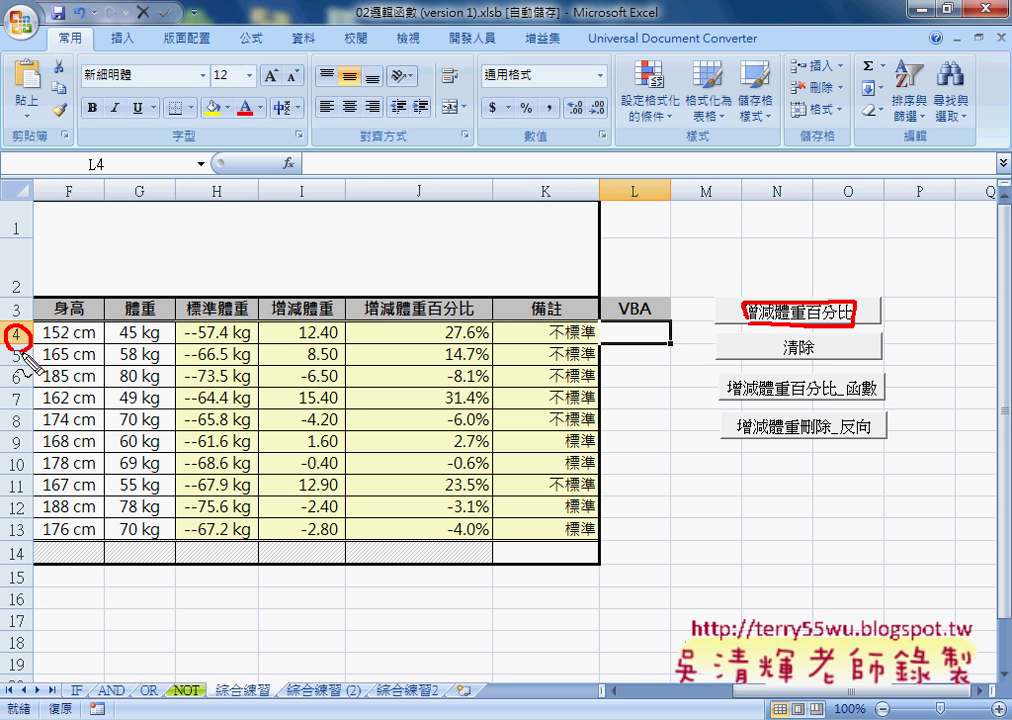
pyautogui.moveTo(22, 510); pyautogui.dragTo(20, 546)
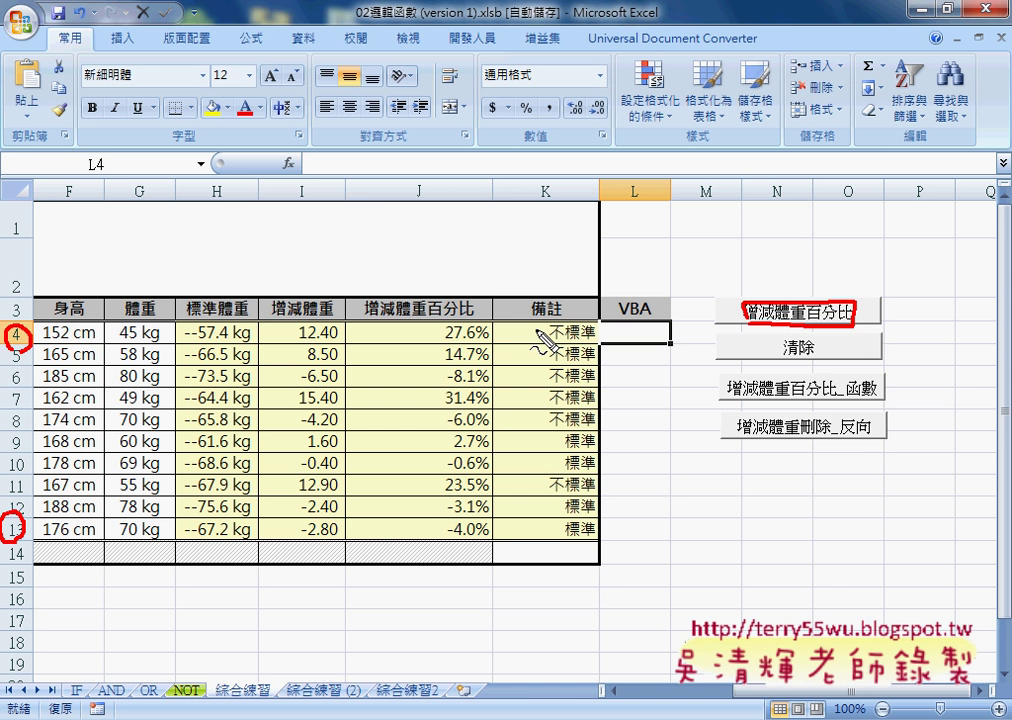
pyautogui.press('Escape')
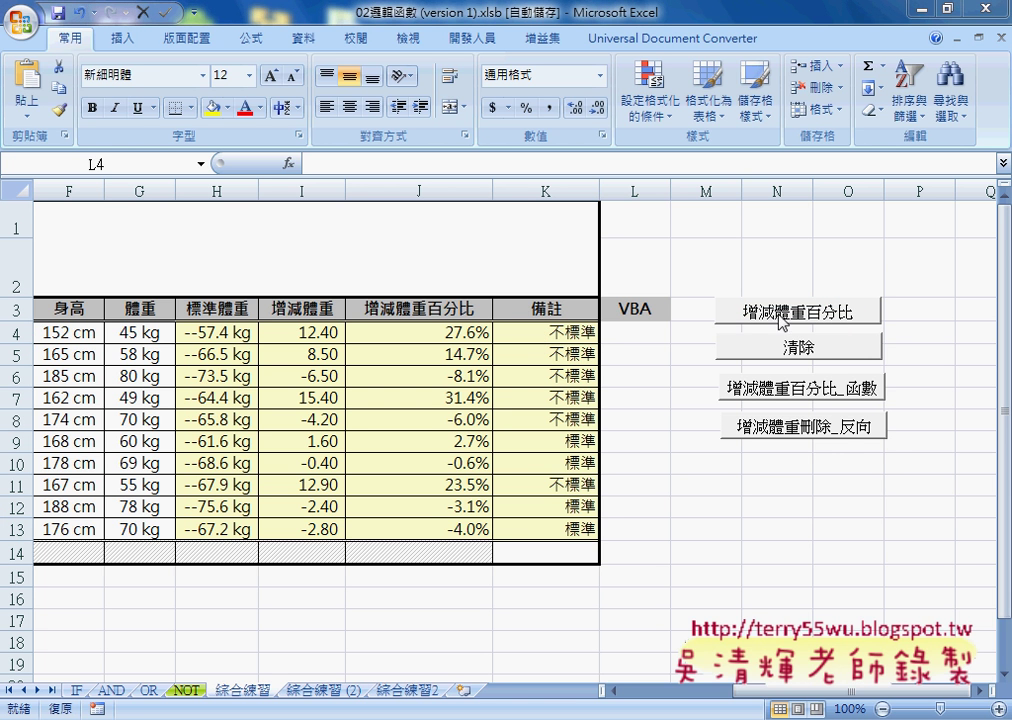
# Open the 增減體重百分比 button's assigned macro for editing and unlock the VBA project with its password.
pyautogui.click(802, 318)
pyautogui.rightClick(802, 318)
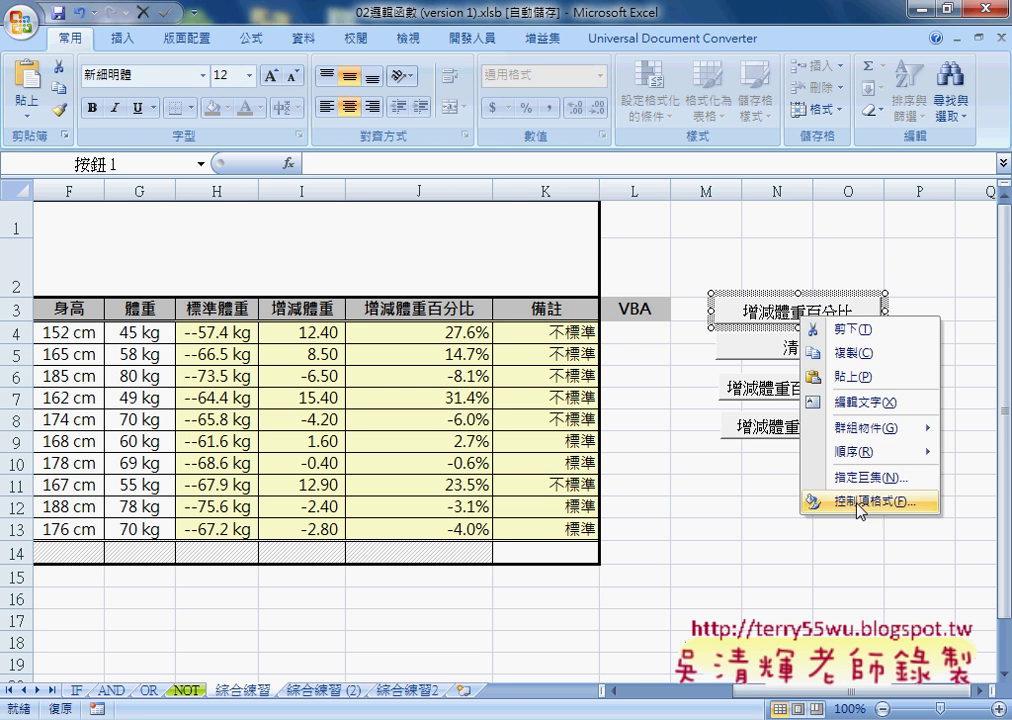
pyautogui.click(830, 479)
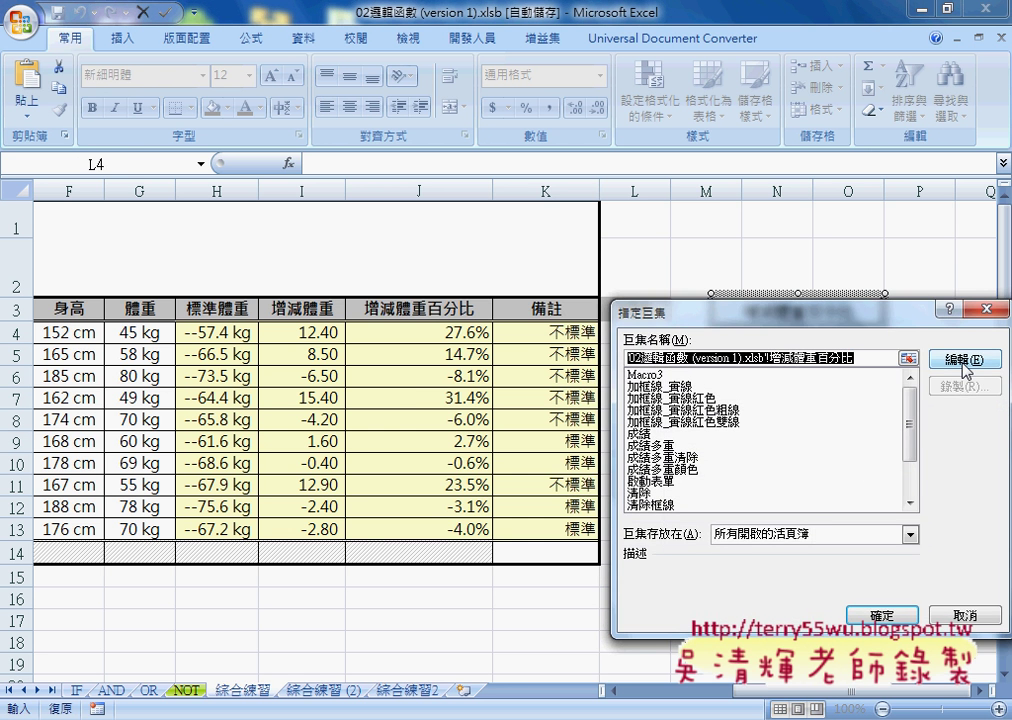
pyautogui.click(963, 362)
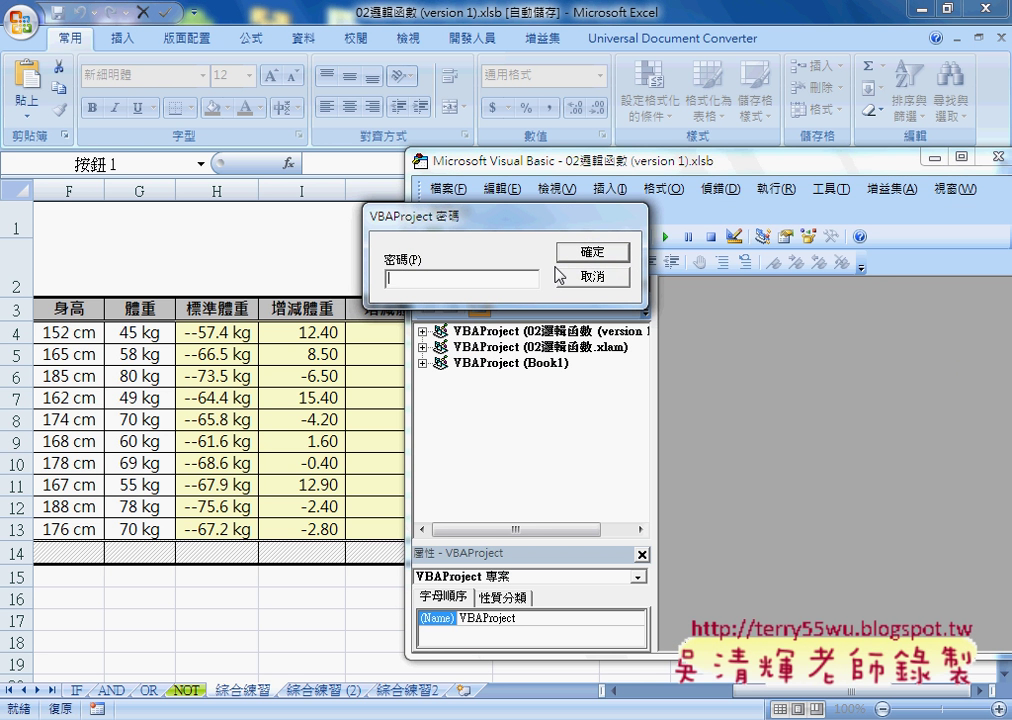
pyautogui.write('****')
pyautogui.press('Return')
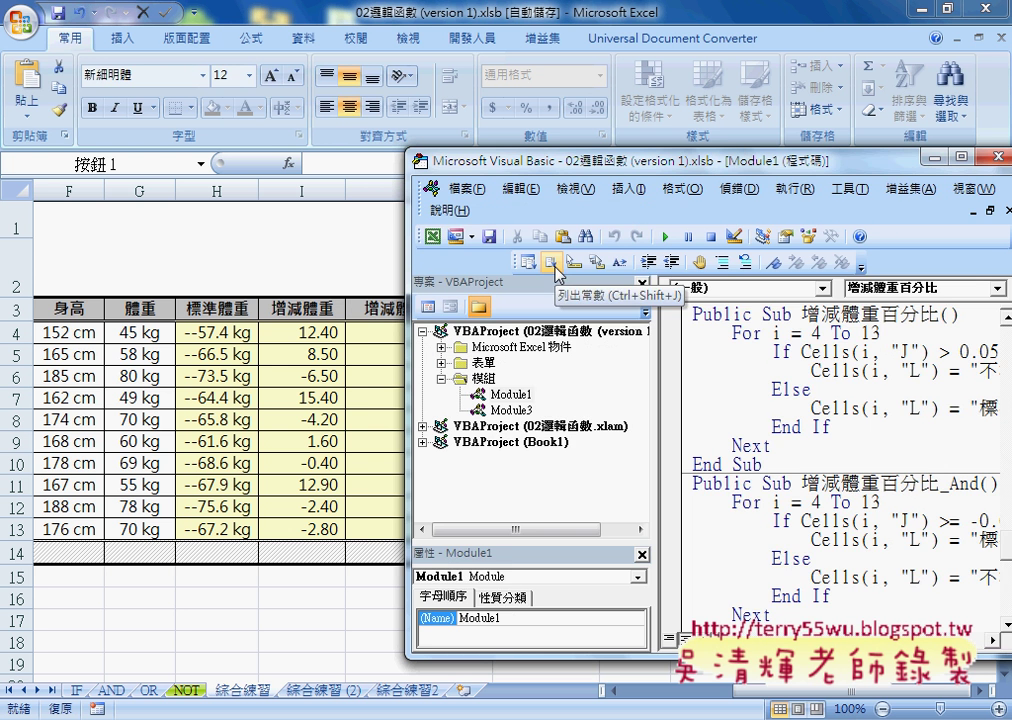
# Rearrange the editor window and panes, and open Module1 from the project tree.
pyautogui.moveTo(652, 170); pyautogui.dragTo(637, 160)
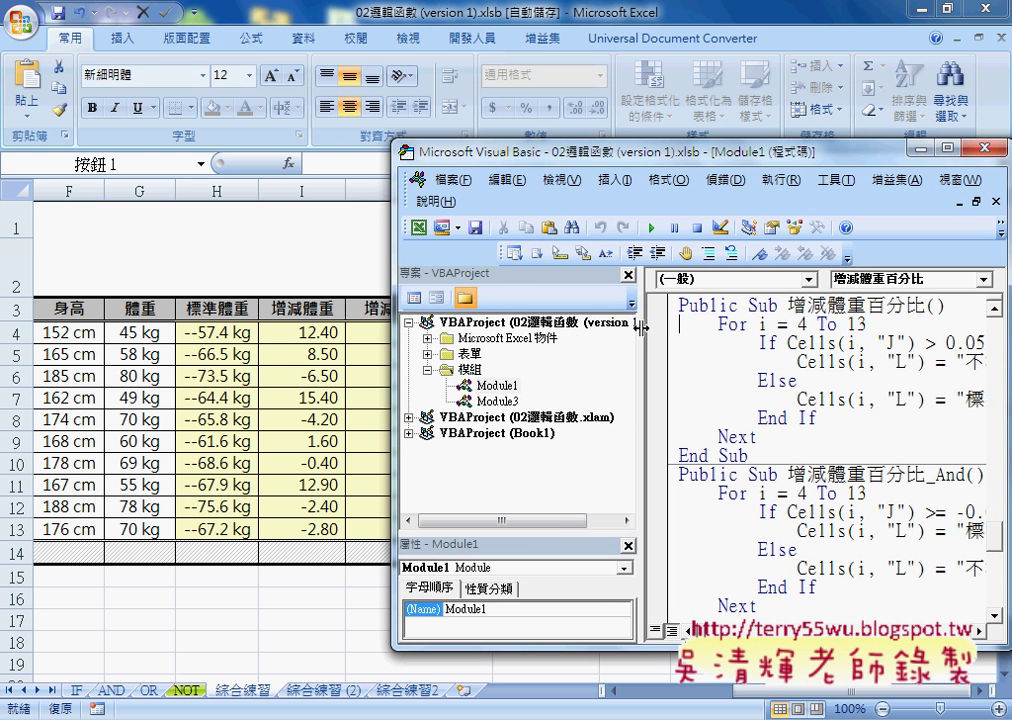
pyautogui.moveTo(641, 318); pyautogui.dragTo(503, 322)
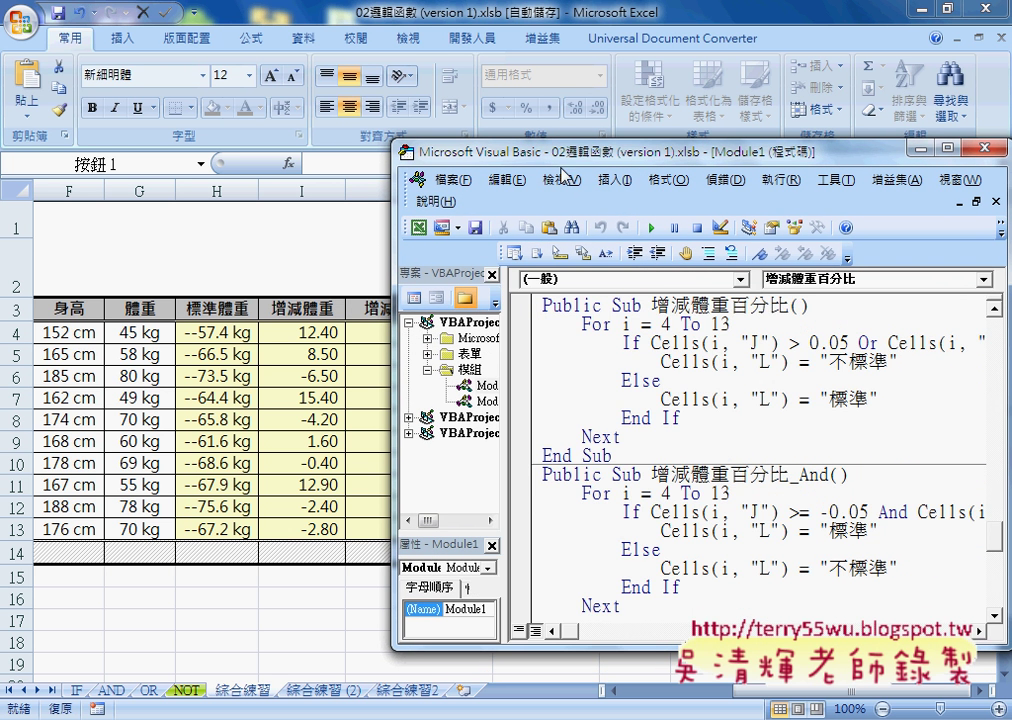
pyautogui.moveTo(565, 152); pyautogui.dragTo(475, 110)
pyautogui.click(400, 344)
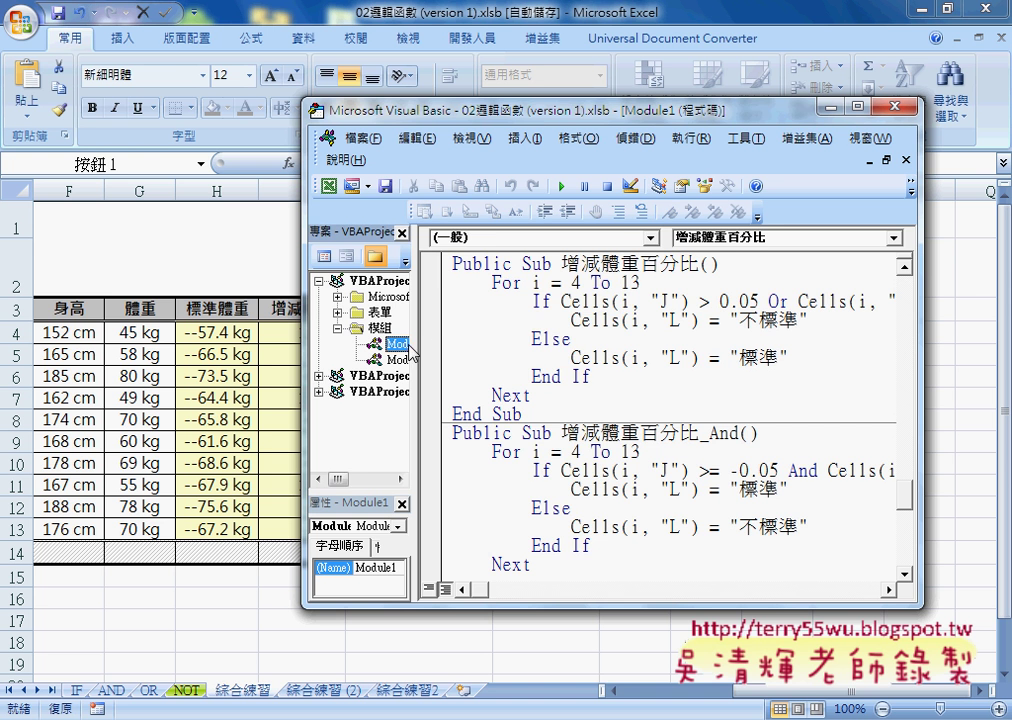
pyautogui.moveTo(413, 344); pyautogui.dragTo(490, 344)
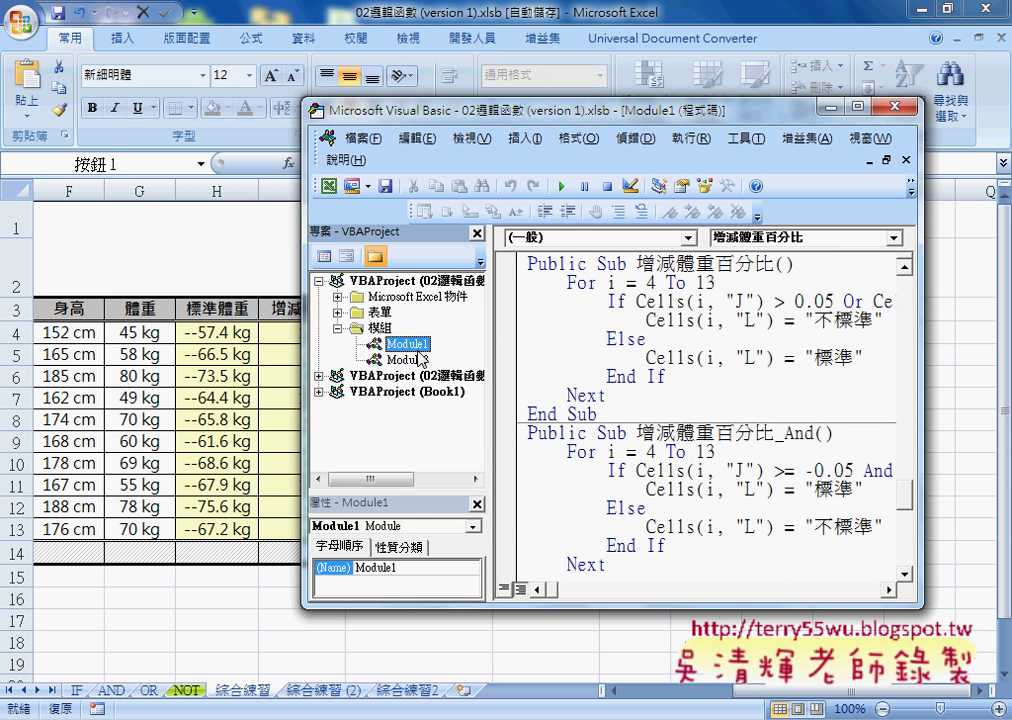
# Narrow the project panes and stretch the editor so the macro's full OR condition fits on screen.
pyautogui.rightClick(383, 330)
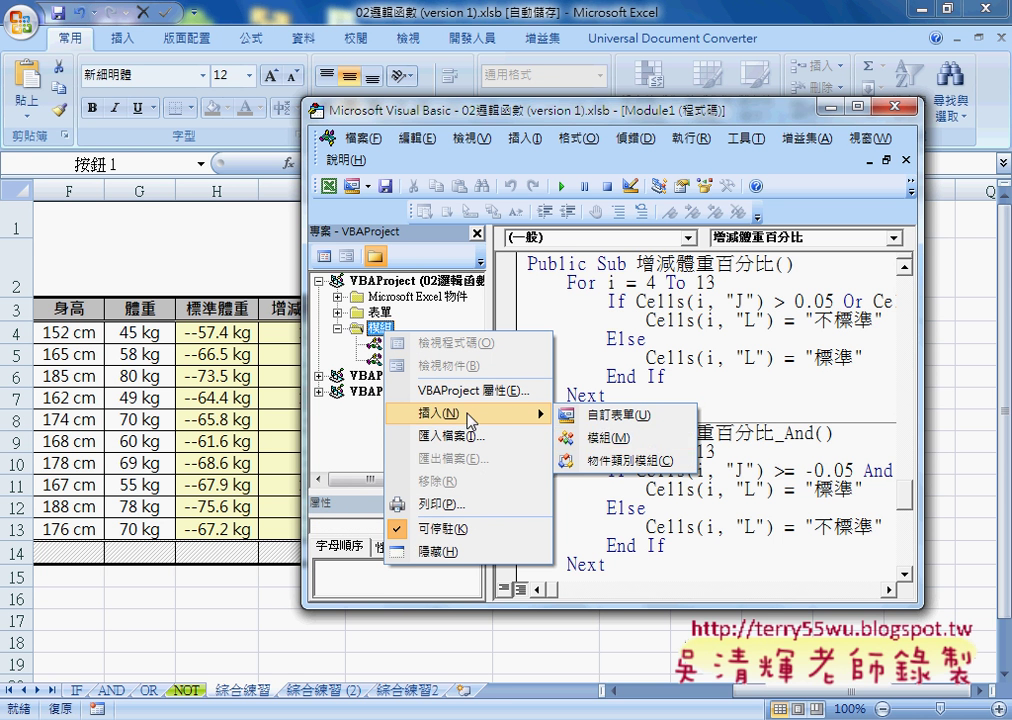
pyautogui.moveTo(460, 413)
pyautogui.click(598, 440)
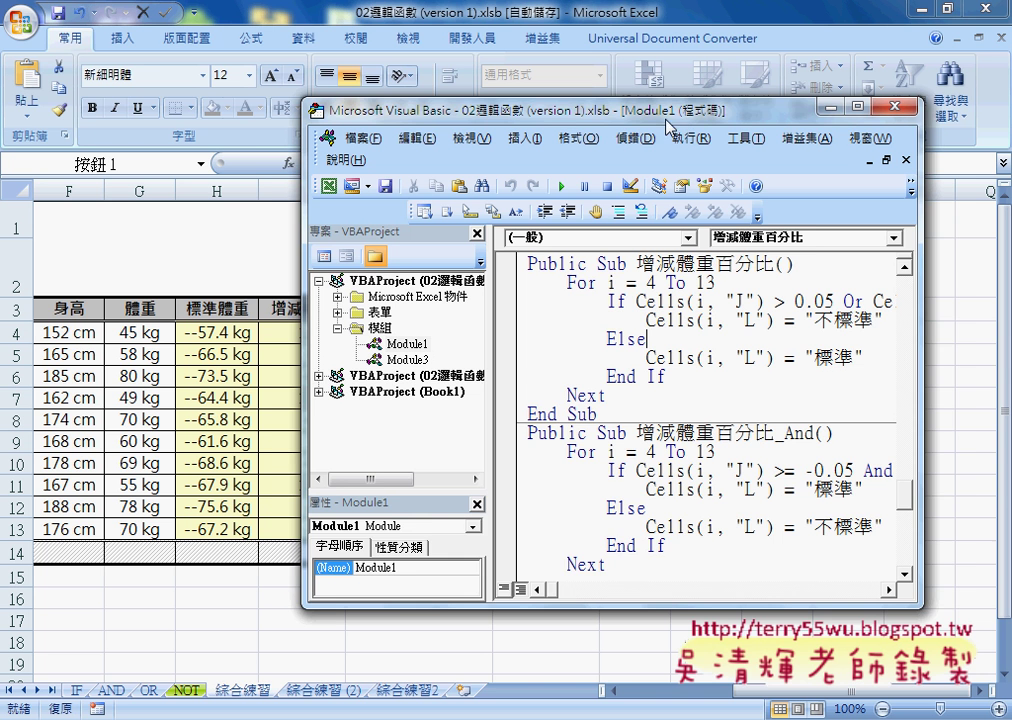
pyautogui.moveTo(684, 112); pyautogui.dragTo(712, 112)
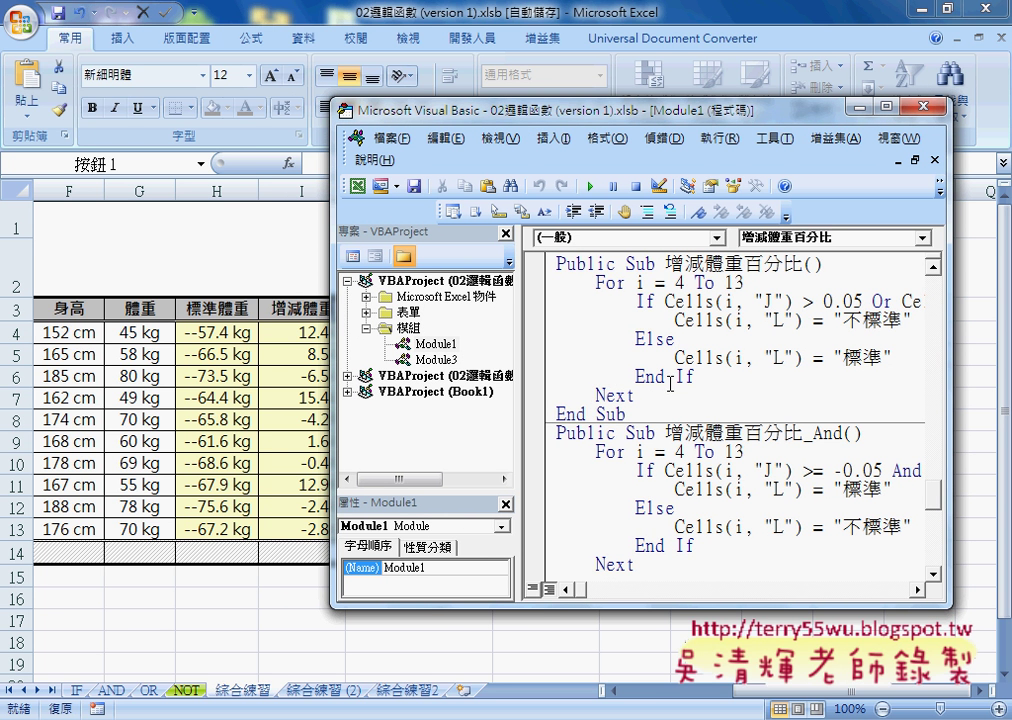
pyautogui.moveTo(521, 338); pyautogui.dragTo(401, 323)
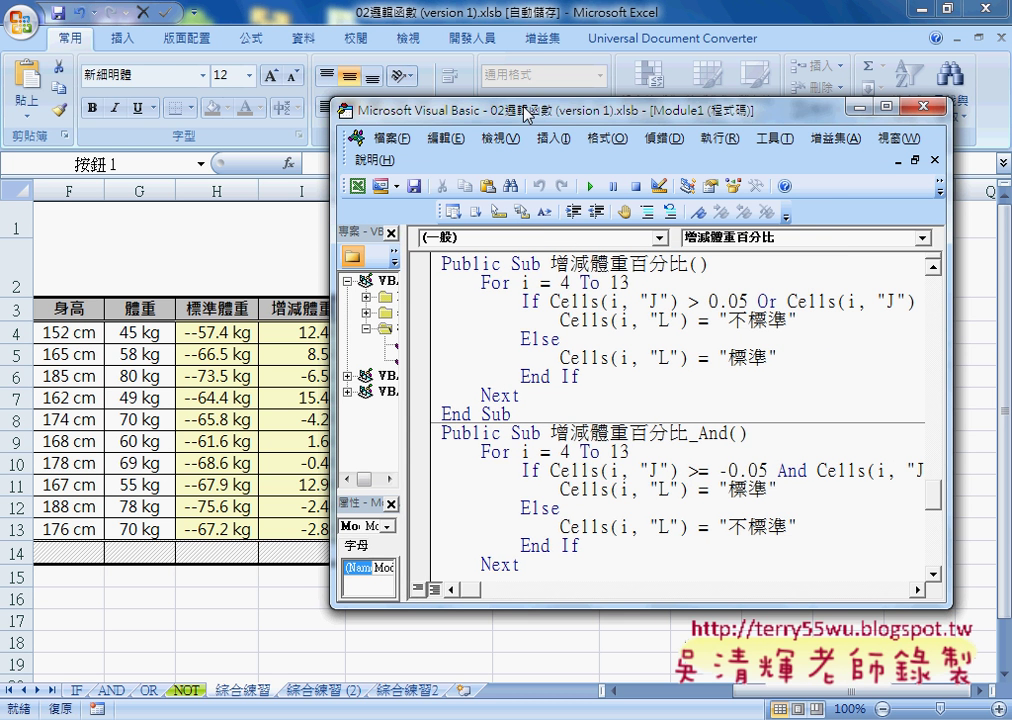
pyautogui.moveTo(533, 108); pyautogui.dragTo(440, 105)
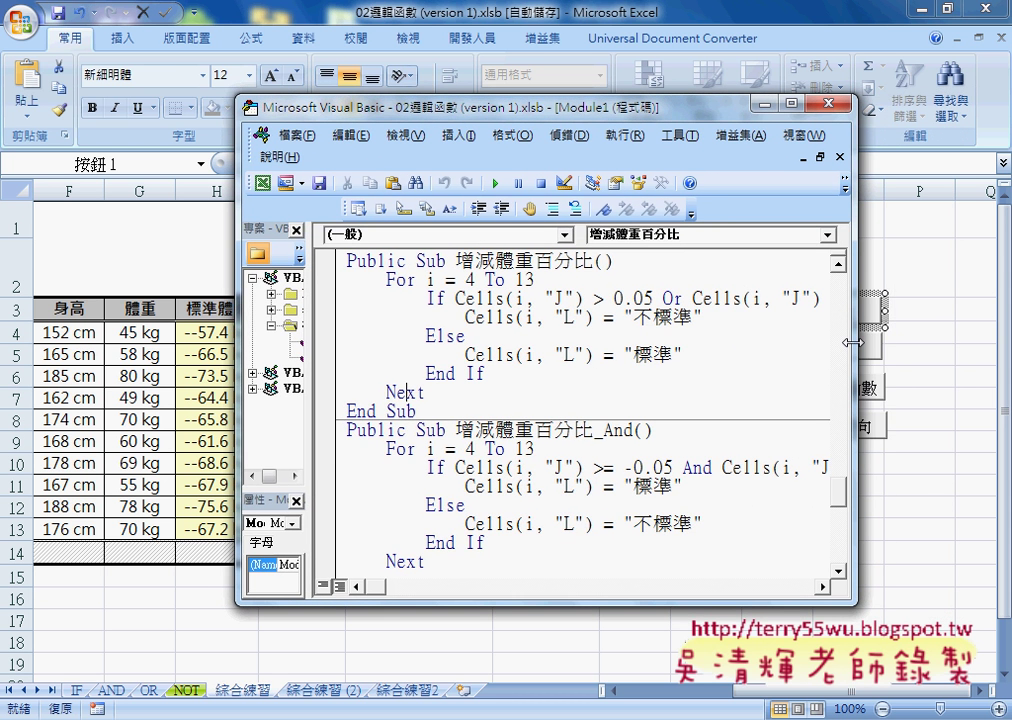
pyautogui.moveTo(857, 350)
pyautogui.mouseDown()
pyautogui.moveTo(996, 351)
pyautogui.moveTo(973, 349)
pyautogui.mouseUp()
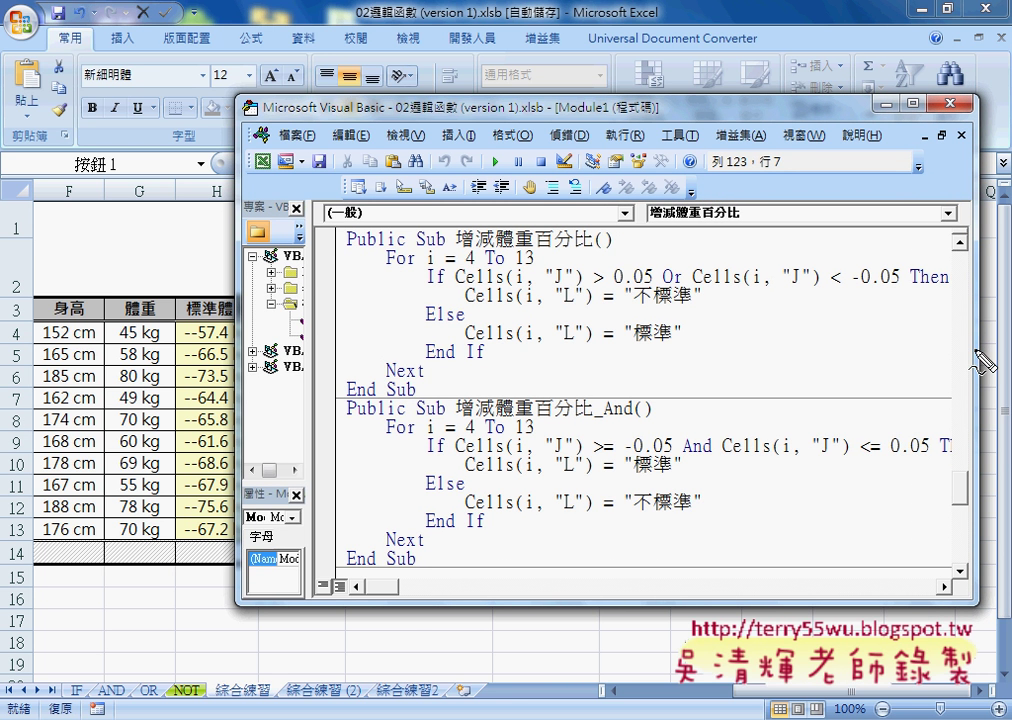
pyautogui.moveTo(585, 287)
pyautogui.mouseDown()
pyautogui.moveTo(467, 289)
pyautogui.moveTo(584, 290)
pyautogui.mouseUp()
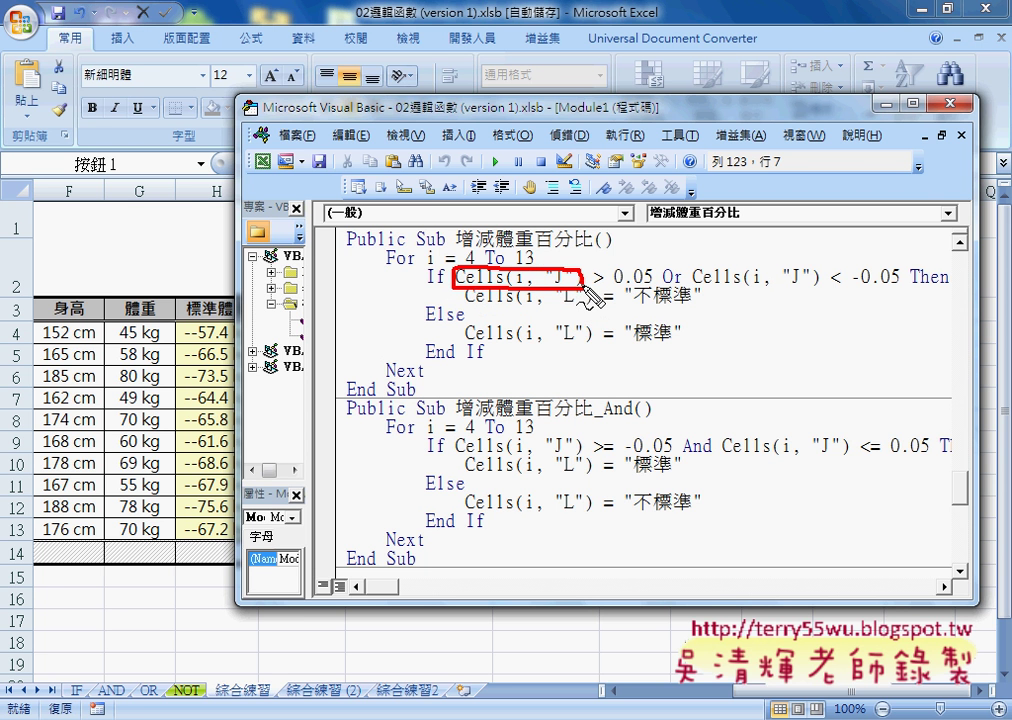
pyautogui.press('Escape')
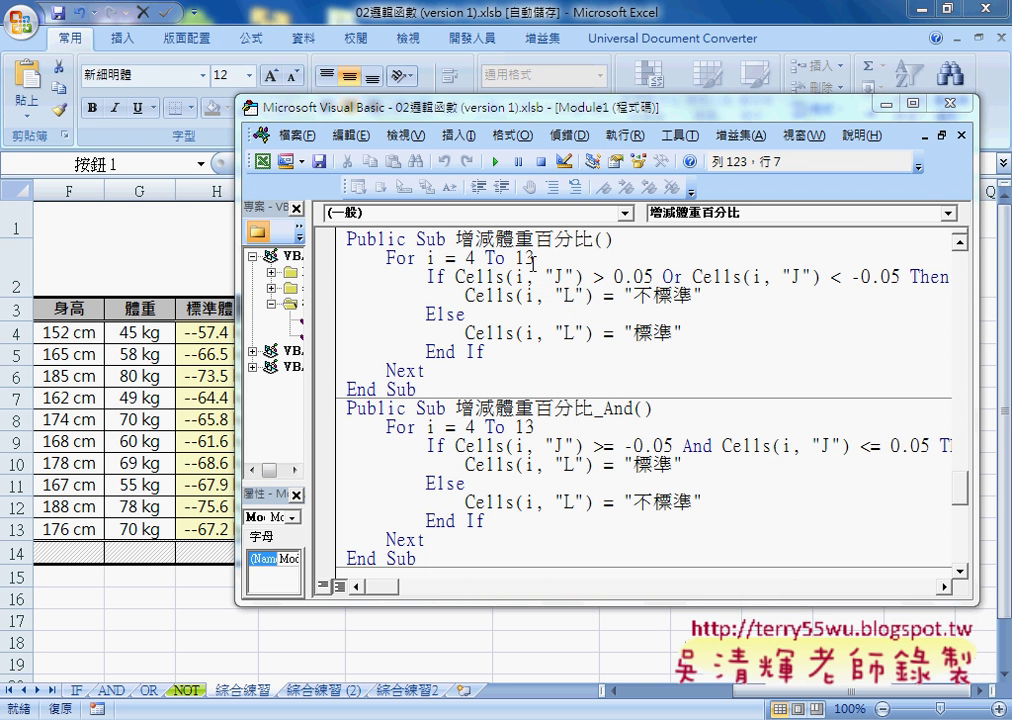
pyautogui.doubleClick(518, 277)
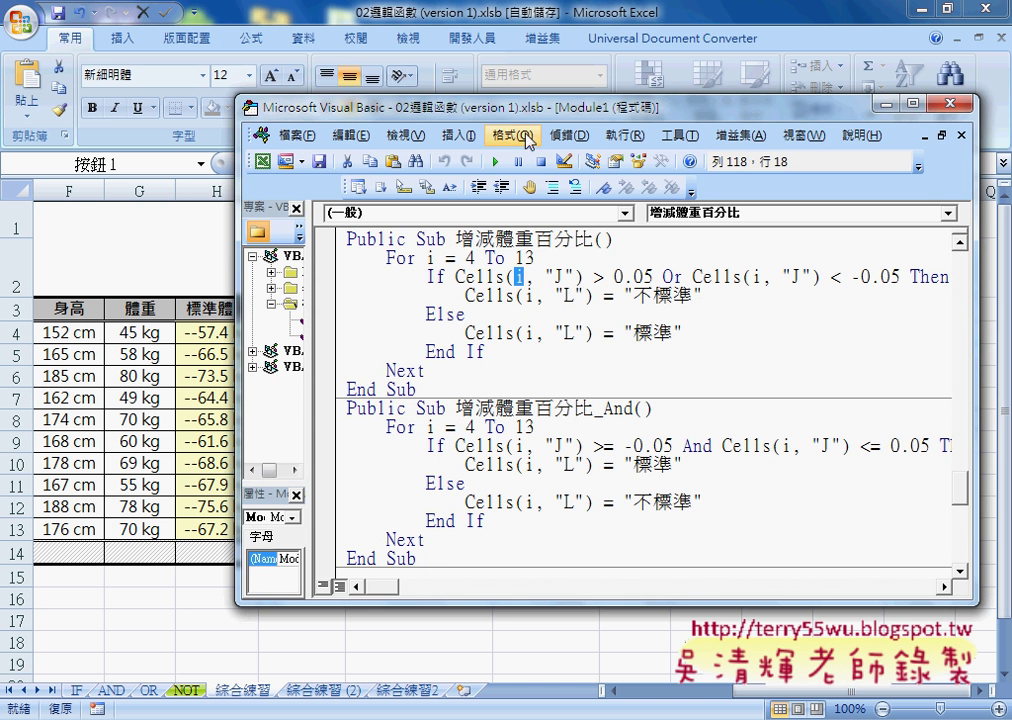
pyautogui.moveTo(345, 108)
pyautogui.mouseDown()
pyautogui.moveTo(801, 145)
pyautogui.moveTo(775, 148)
pyautogui.mouseUp()
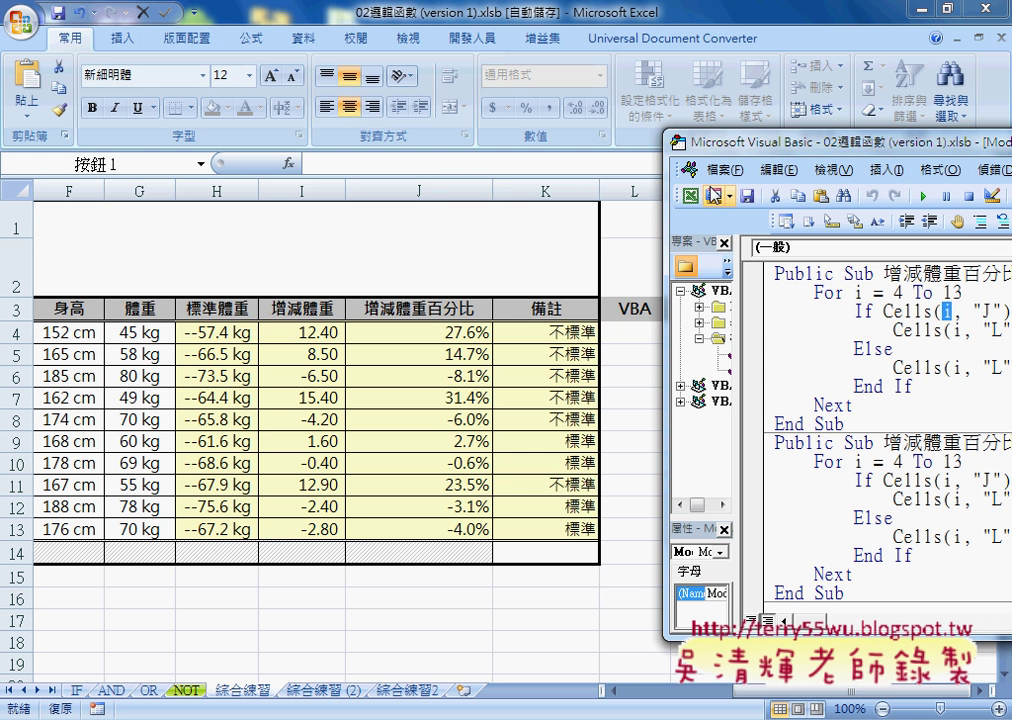
pyautogui.moveTo(723, 146); pyautogui.dragTo(268, 113)
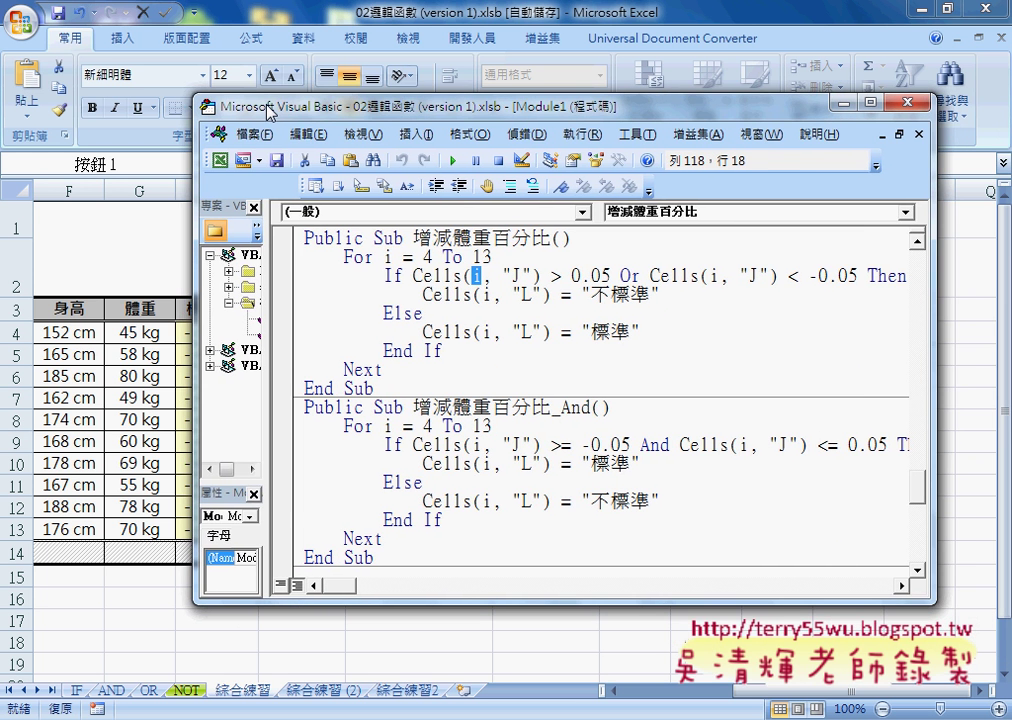
pyautogui.click(552, 276)
pyautogui.moveTo(570, 276); pyautogui.dragTo(614, 276)
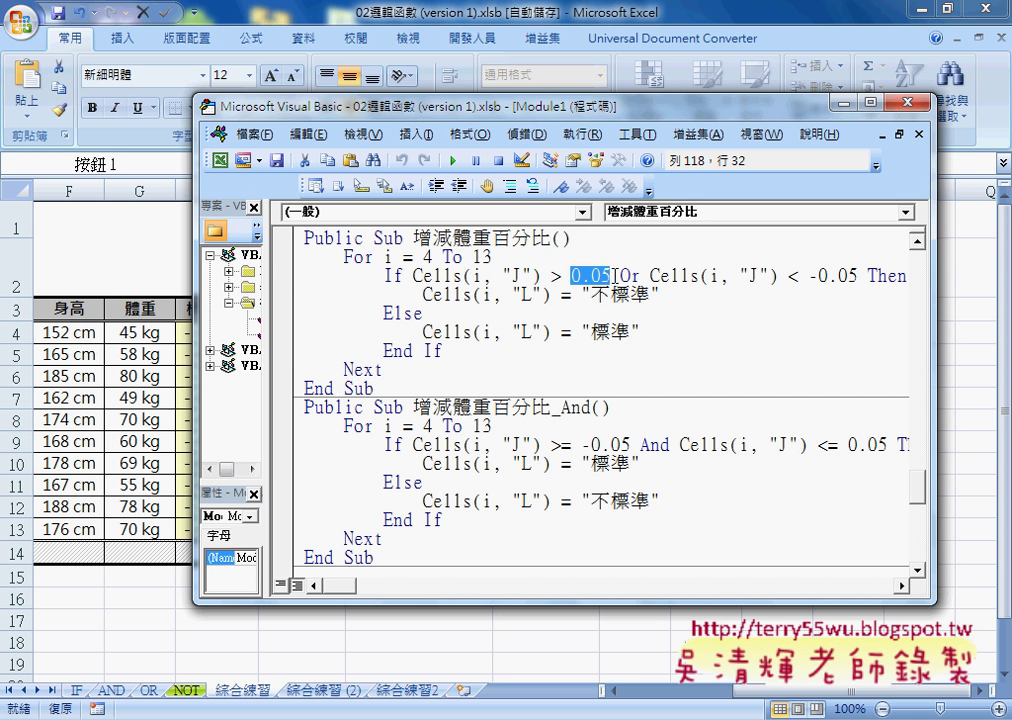
pyautogui.moveTo(787, 276); pyautogui.dragTo(858, 276)
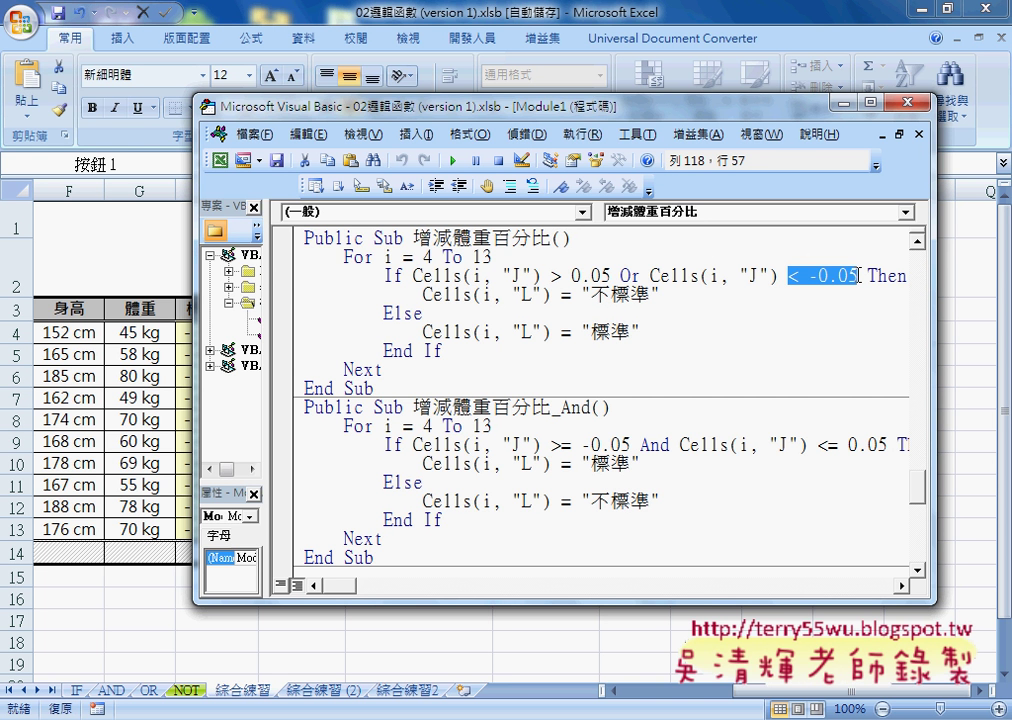
pyautogui.moveTo(858, 276)
pyautogui.mouseDown()
pyautogui.moveTo(600, 254)
pyautogui.moveTo(608, 245)
pyautogui.moveTo(618, 290)
pyautogui.mouseUp()
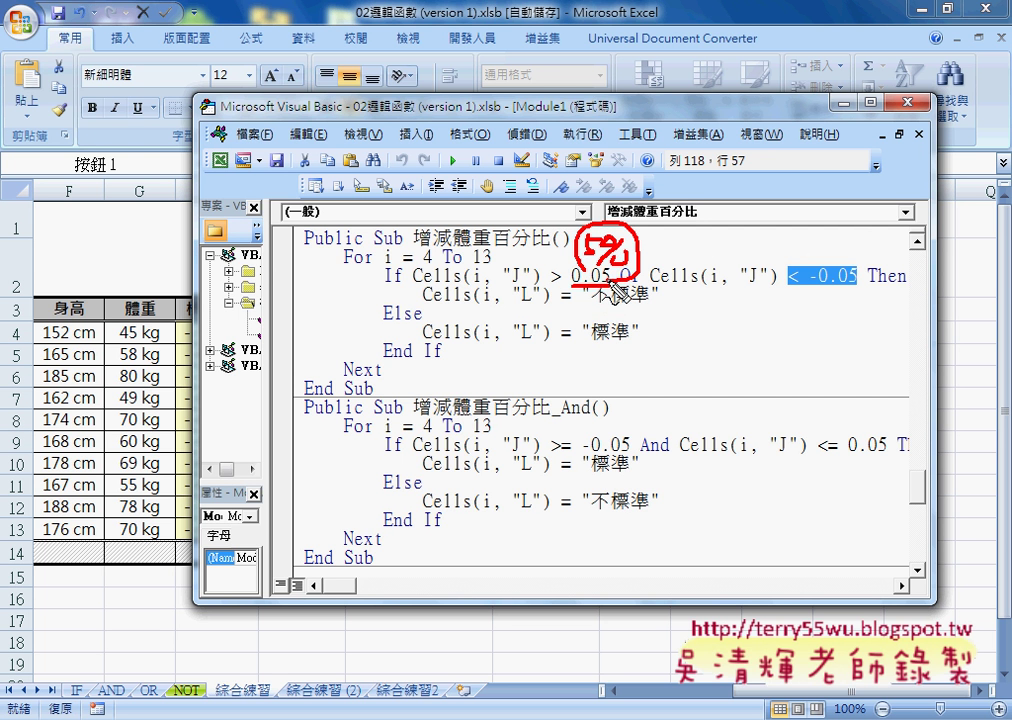
pyautogui.moveTo(618, 290); pyautogui.dragTo(628, 278)
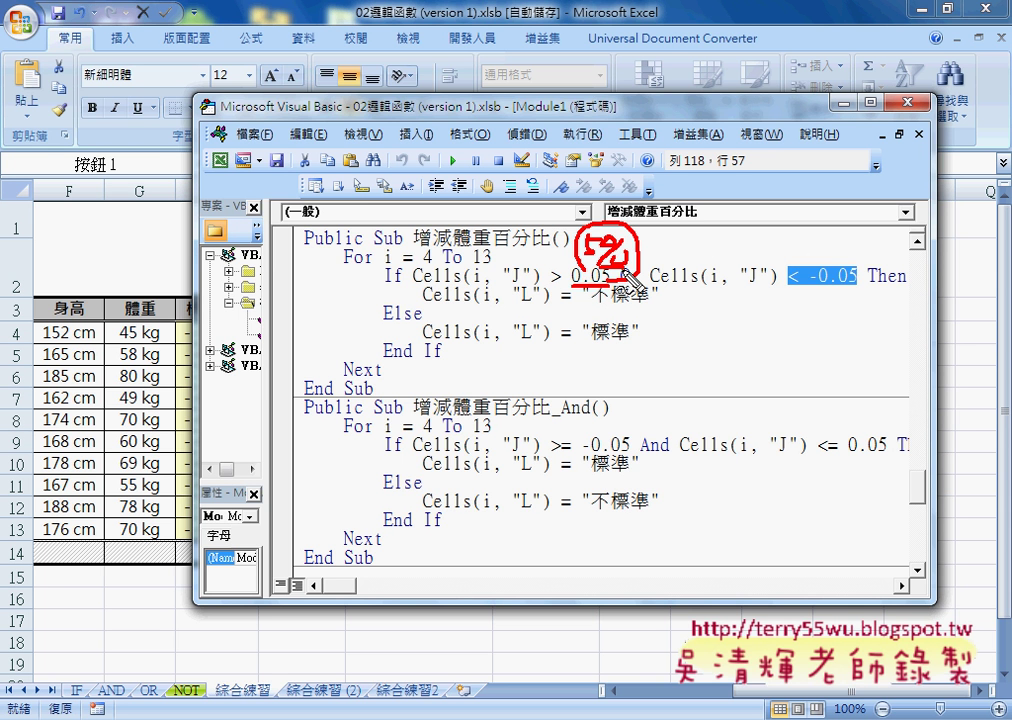
pyautogui.press('Escape')
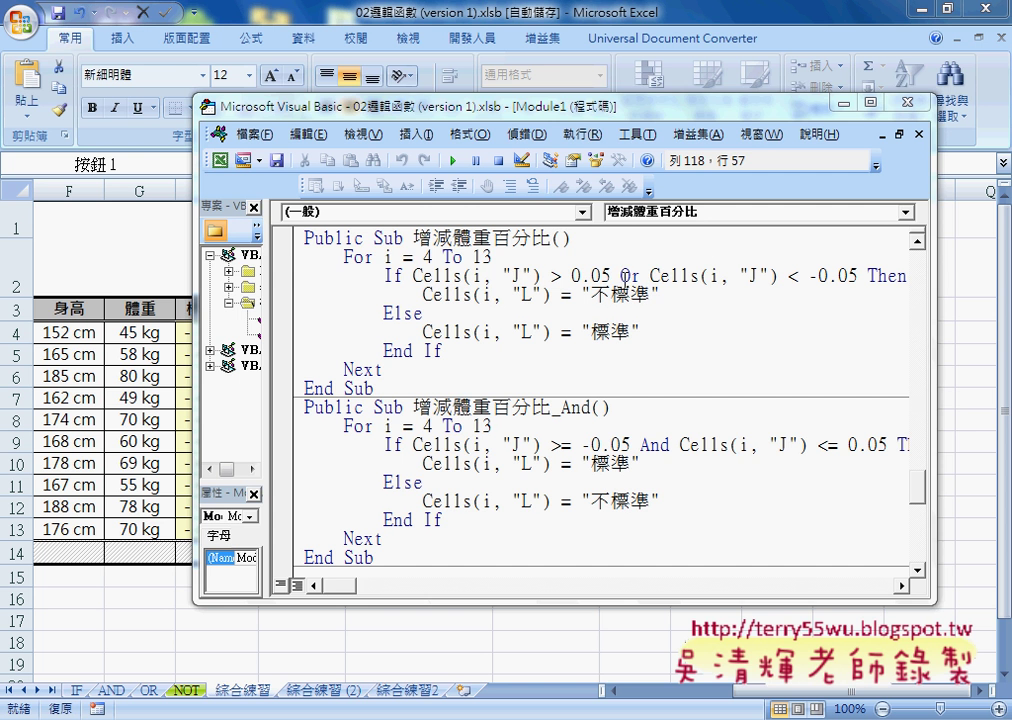
# Highlight the If line's Or condition, 不標準 and Else, then shrink the editor to uncover the sheet buttons.
pyautogui.doubleClick(628, 276)
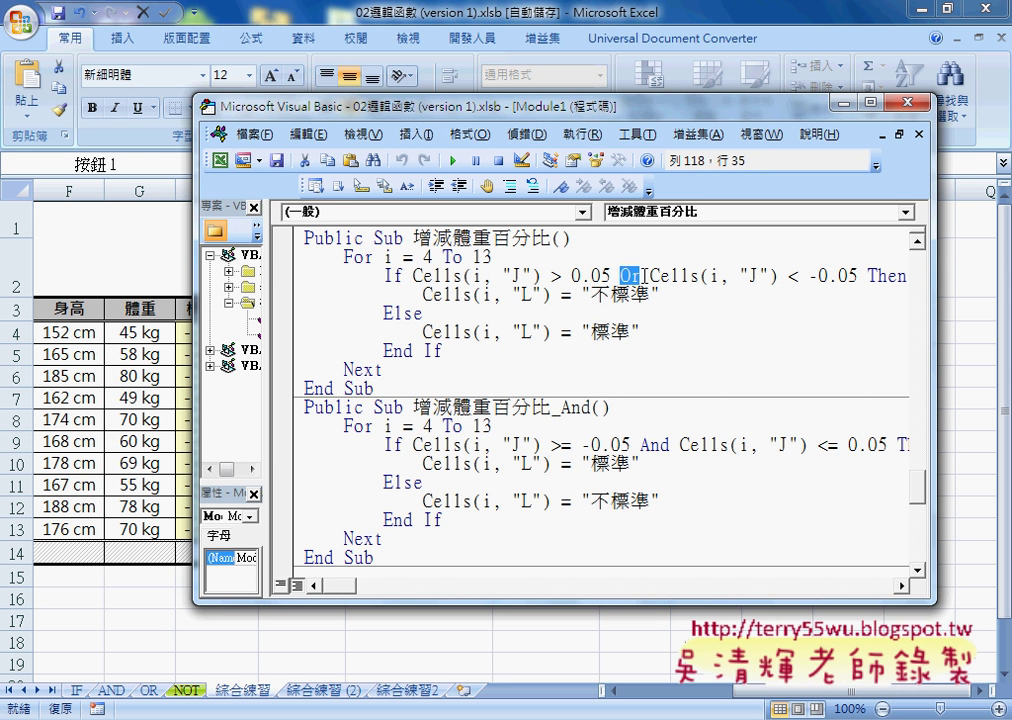
pyautogui.moveTo(866, 276); pyautogui.dragTo(408, 280)
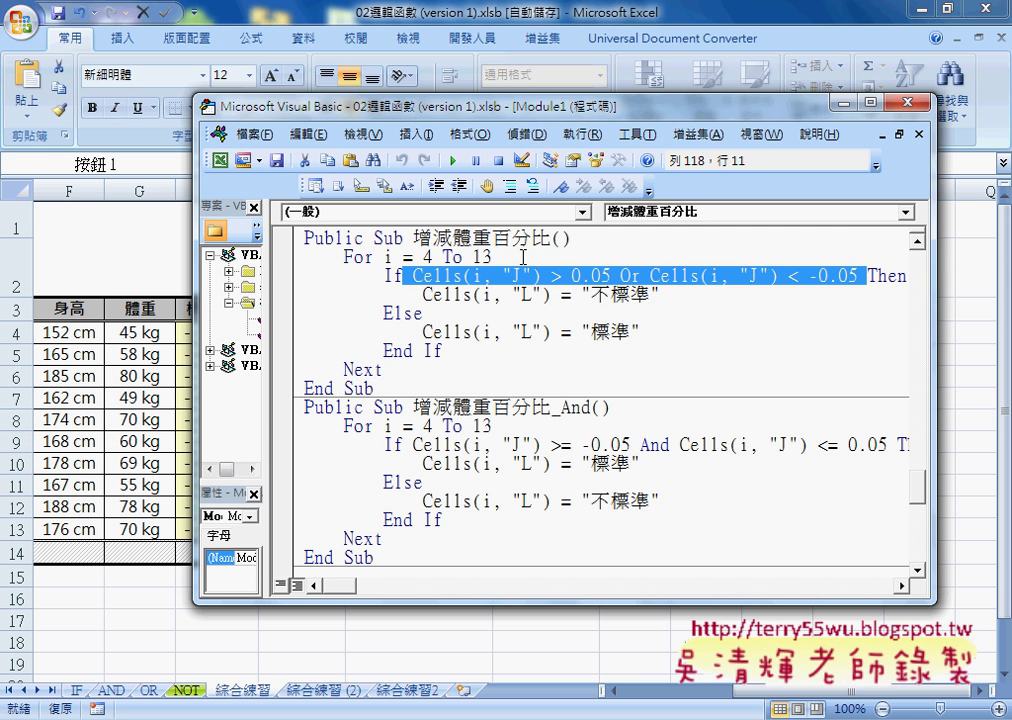
pyautogui.moveTo(592, 296); pyautogui.dragTo(650, 296)
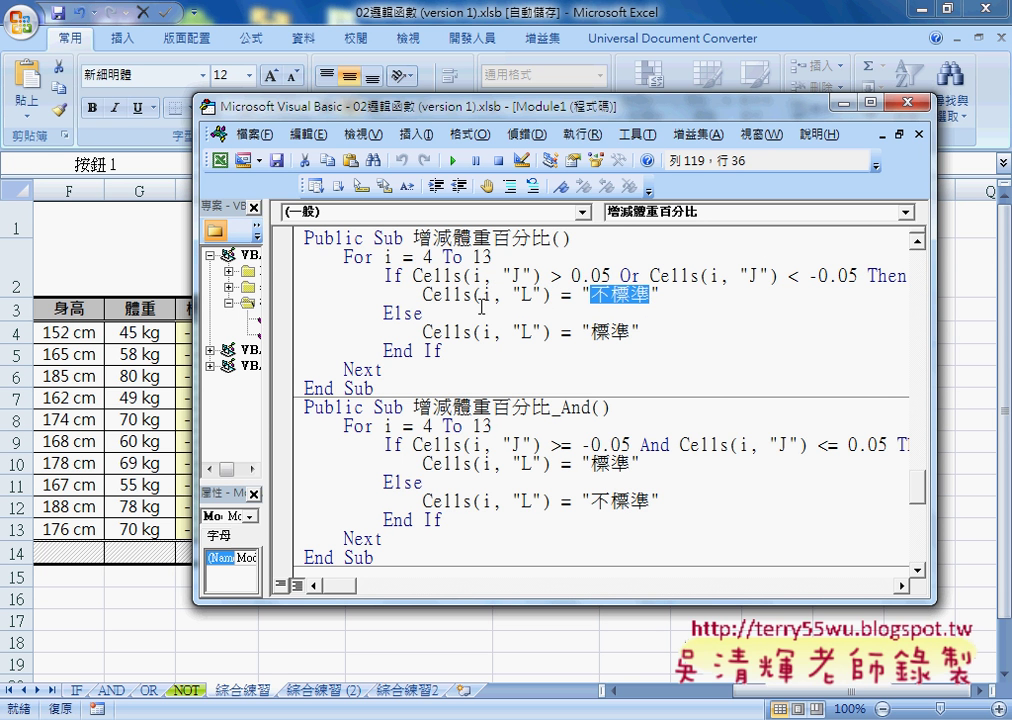
pyautogui.click(383, 313)
pyautogui.doubleClick(383, 313)
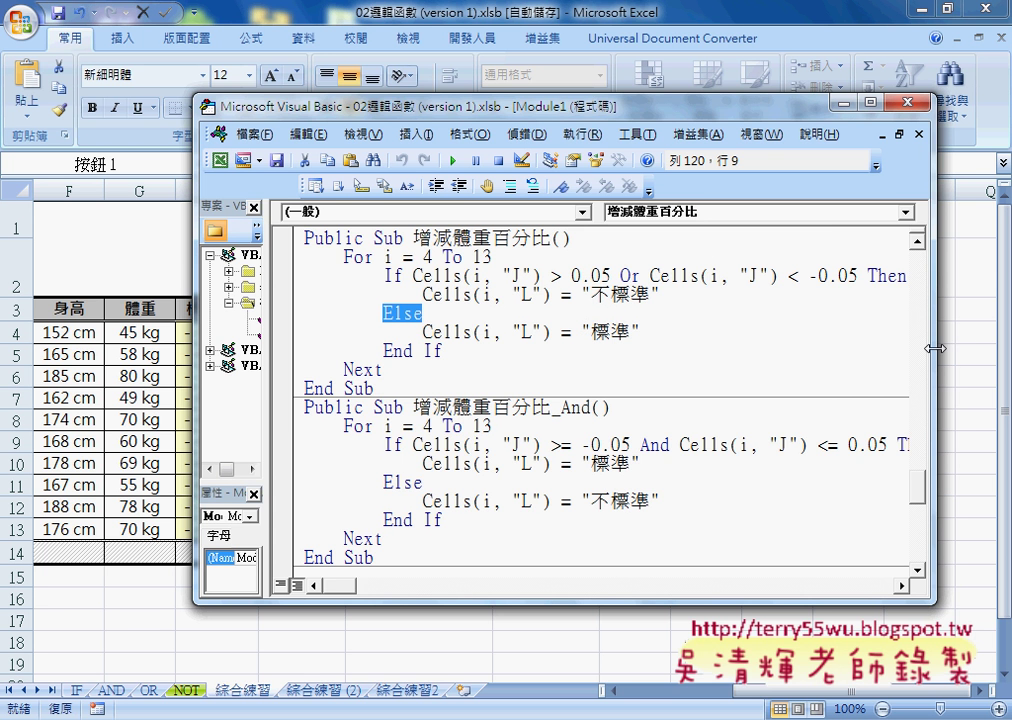
pyautogui.moveTo(935, 349); pyautogui.dragTo(684, 349)
pyautogui.moveTo(482, 114); pyautogui.dragTo(424, 190)
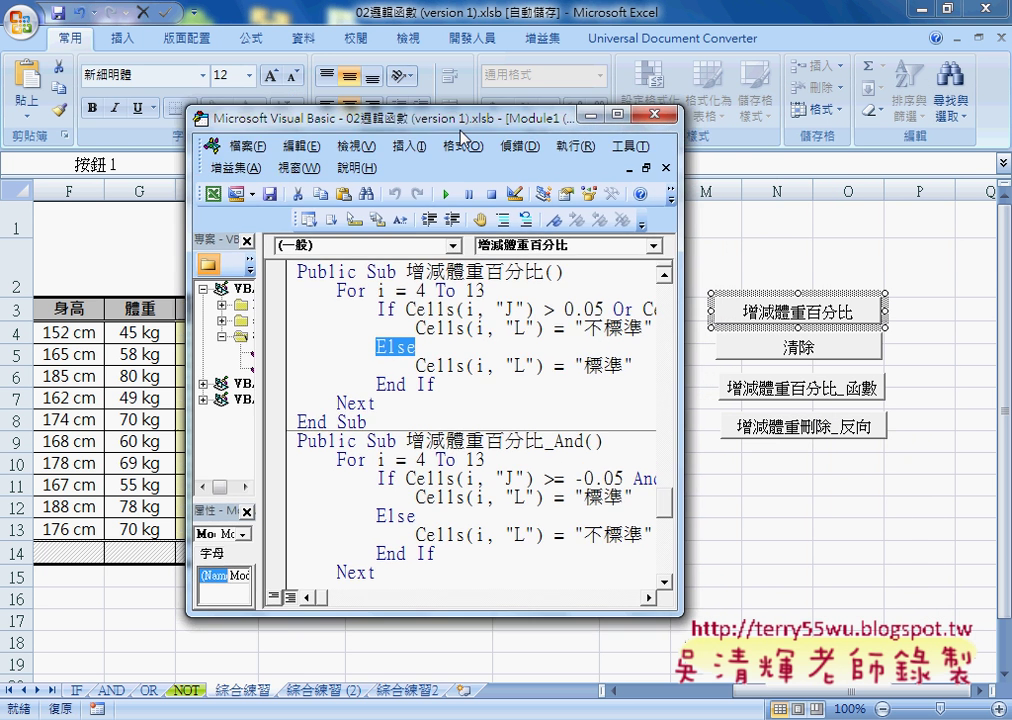
# Pick the Form Control button from the 開發人員 tab's 插入 gallery.
pyautogui.click(470, 38)
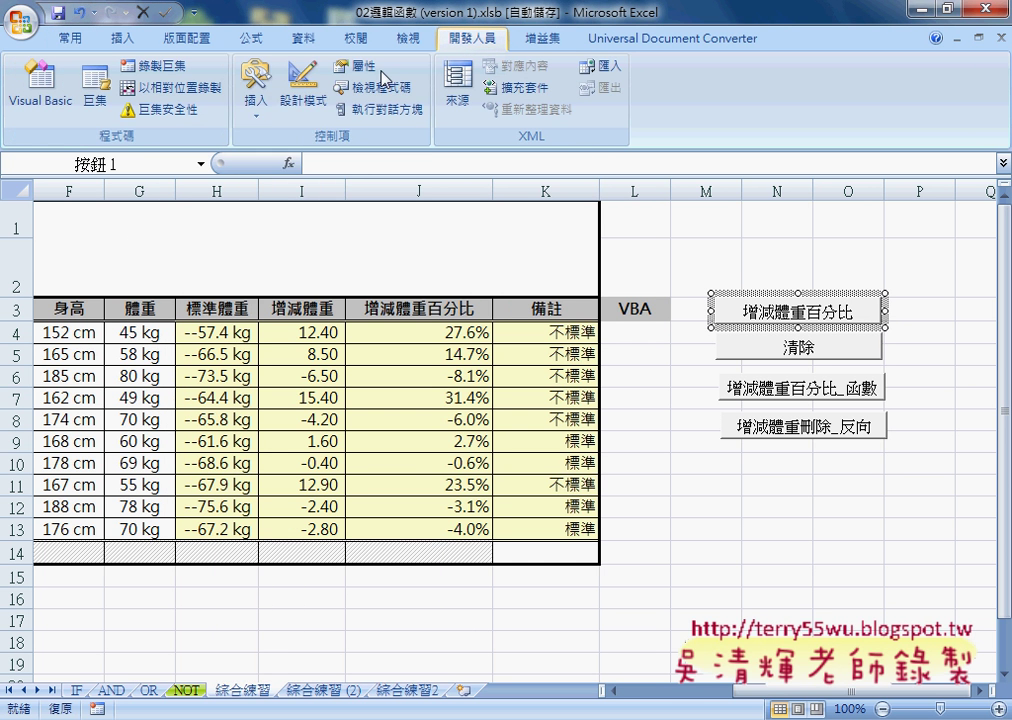
pyautogui.click(258, 100)
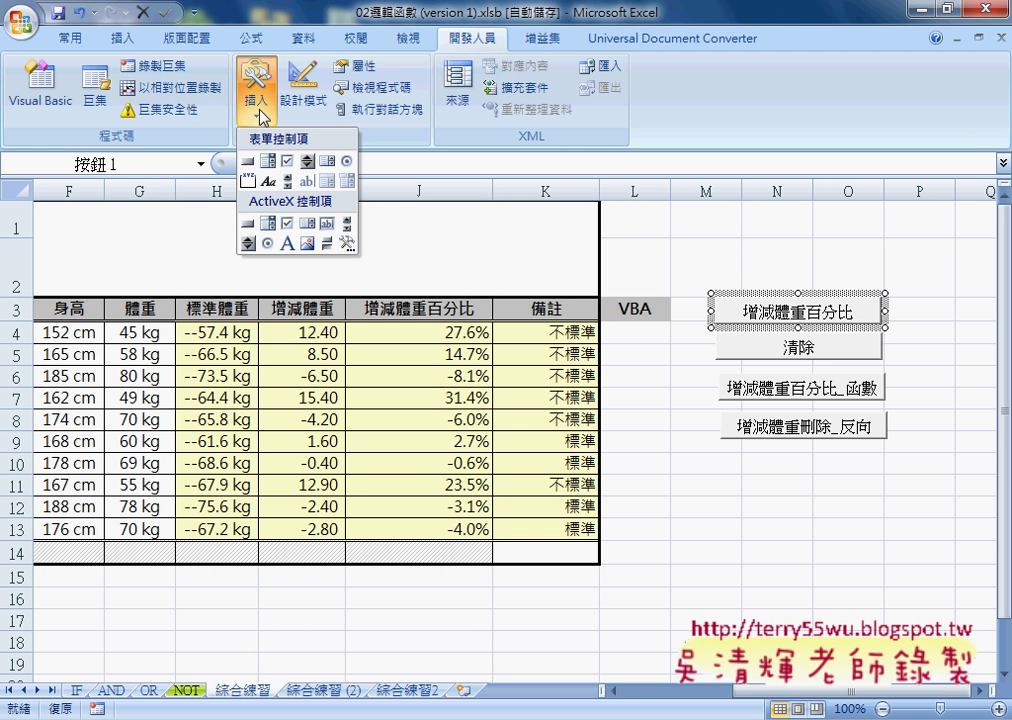
pyautogui.click(248, 163)
# Draw a button over M1:O2 and assign it the 增減體重百分比 macro, copying the macro name.
pyautogui.moveTo(692, 232); pyautogui.dragTo(852, 271)
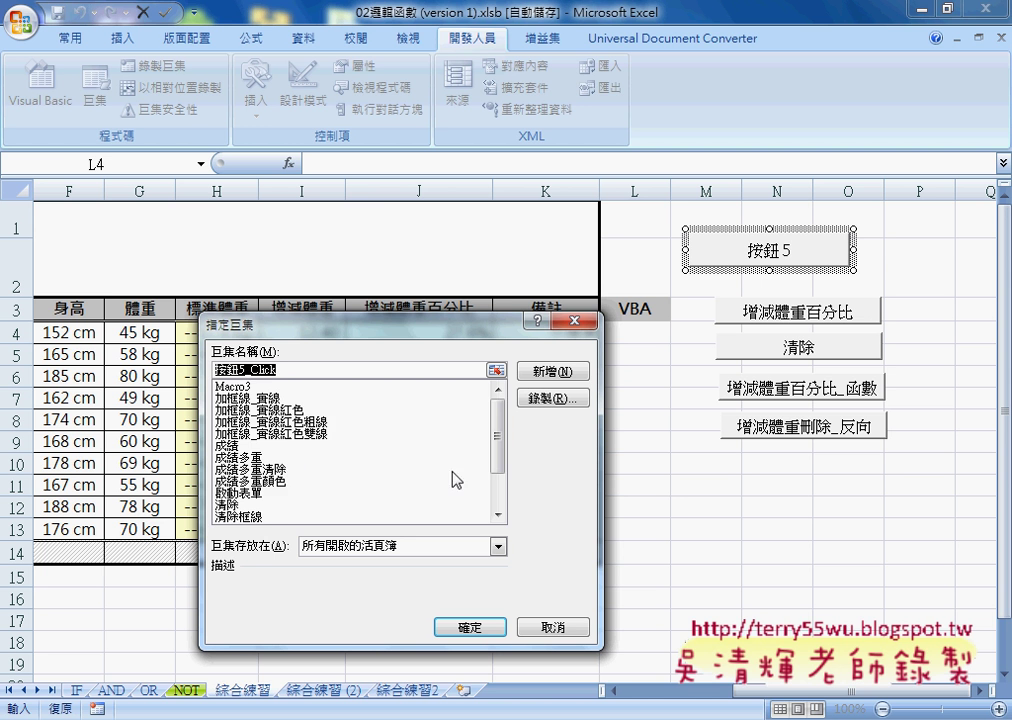
pyautogui.moveTo(498, 463); pyautogui.dragTo(503, 494)
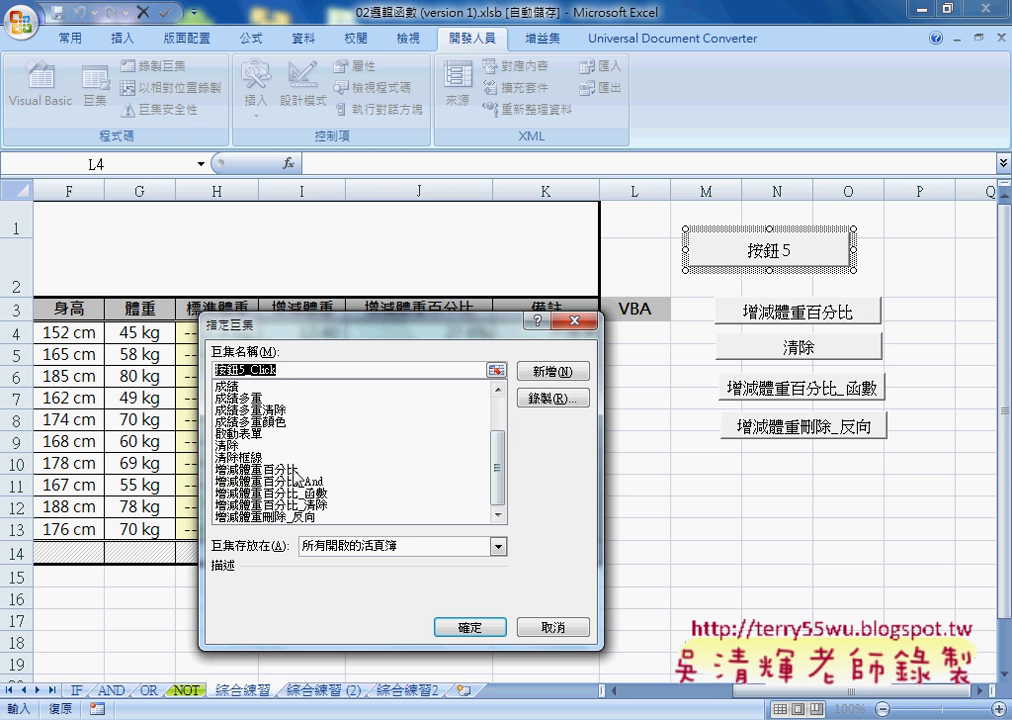
pyautogui.click(255, 469)
pyautogui.rightClick(222, 366)
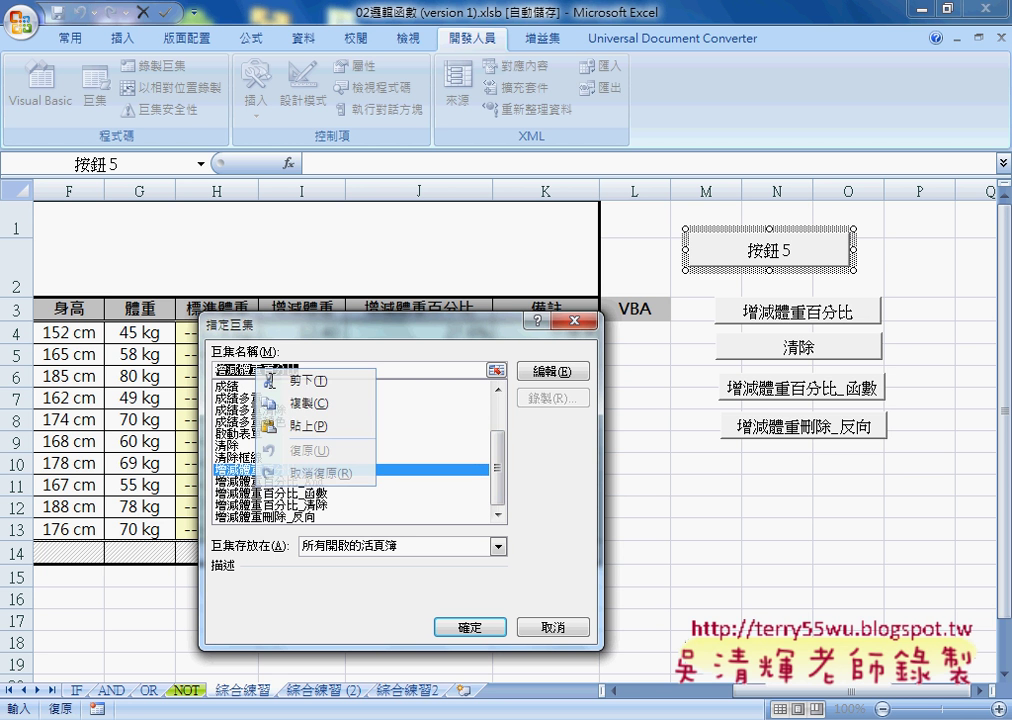
pyautogui.click(238, 322)
pyautogui.click(470, 627)
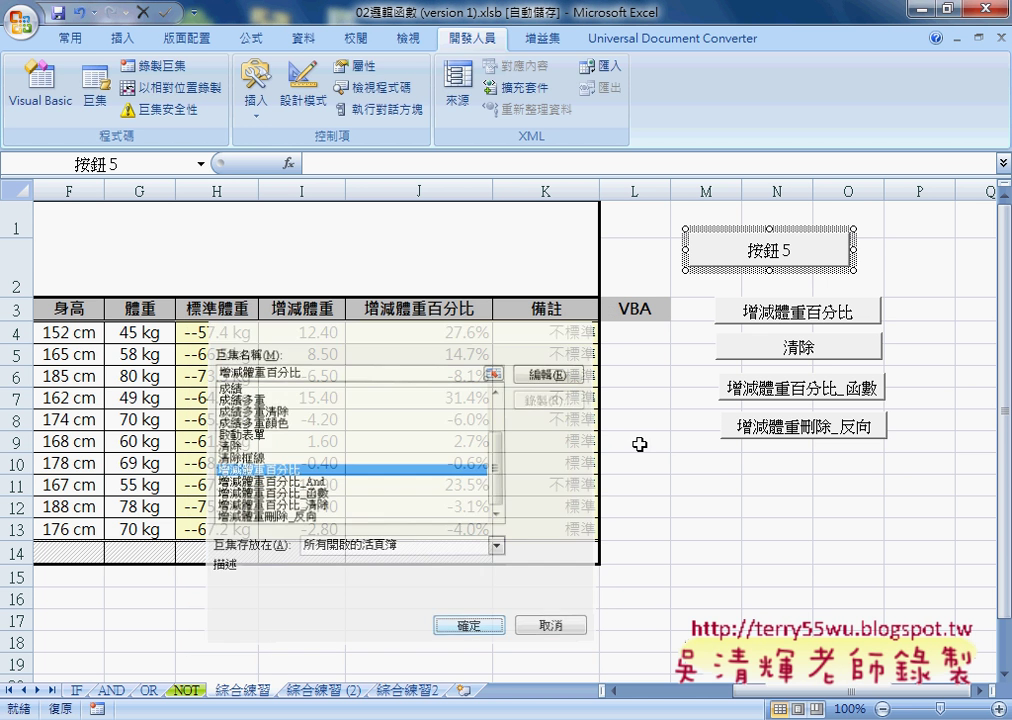
# Replace the button's default label with the pasted text 增減體重百分比.
pyautogui.moveTo(692, 251); pyautogui.dragTo(836, 251)
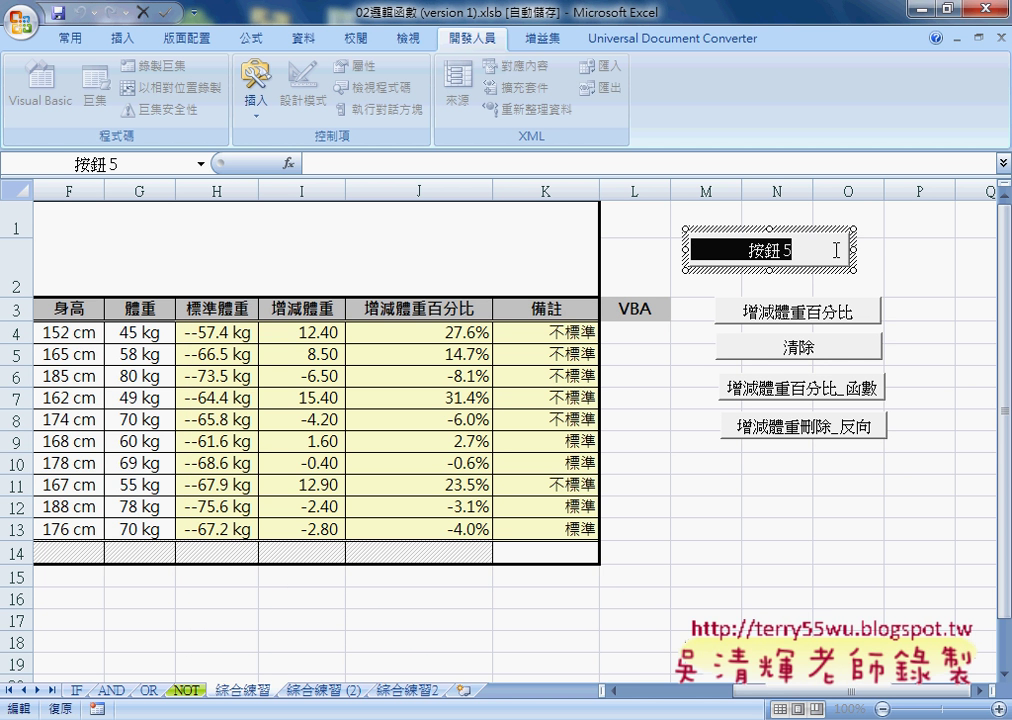
pyautogui.write('增減體重百分比')
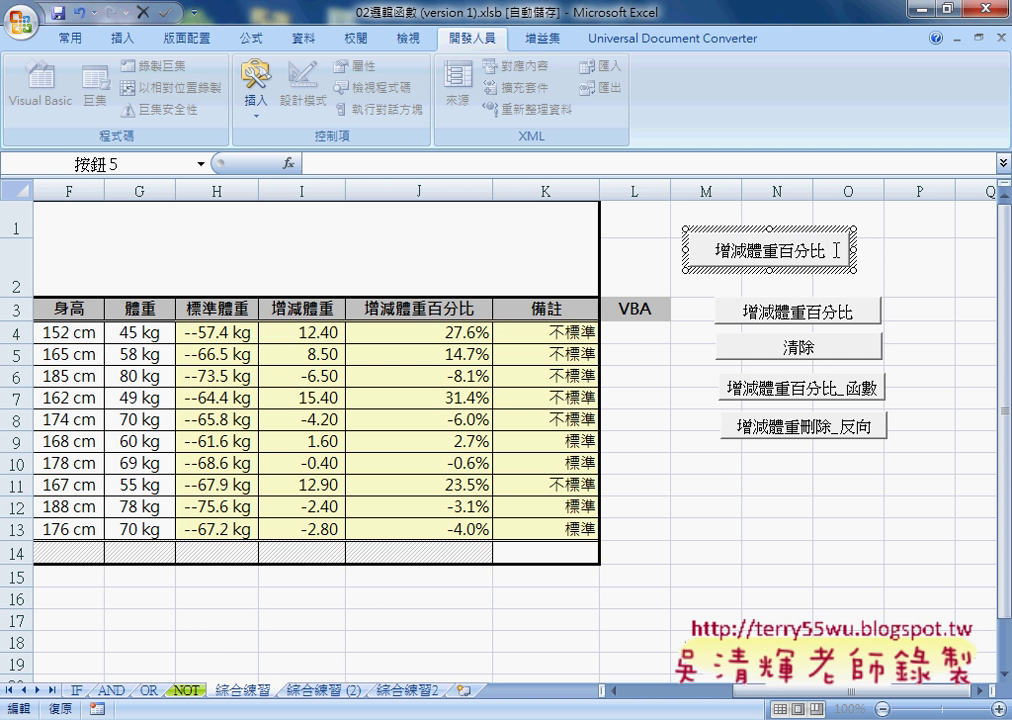
pyautogui.click(971, 282)
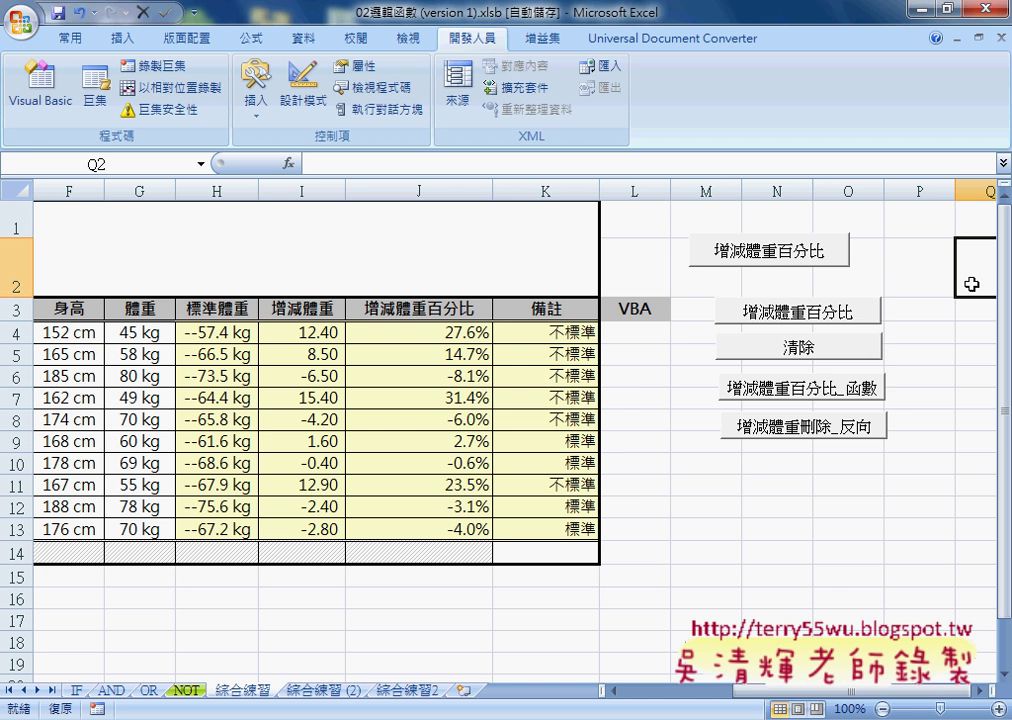
pyautogui.click(756, 262)
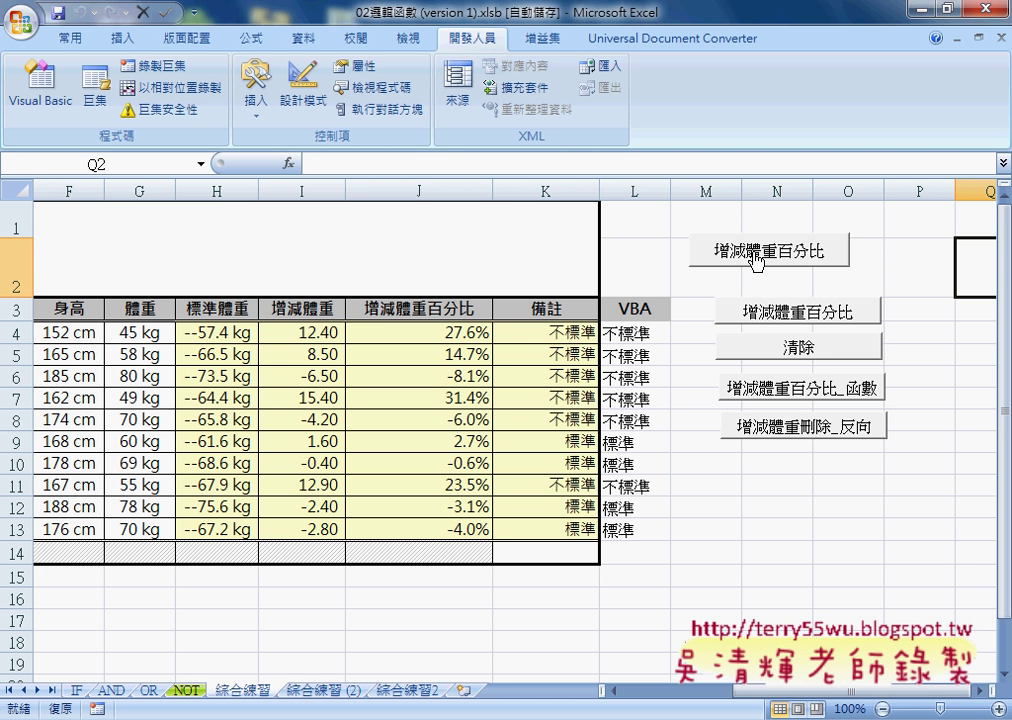
pyautogui.click(822, 350)
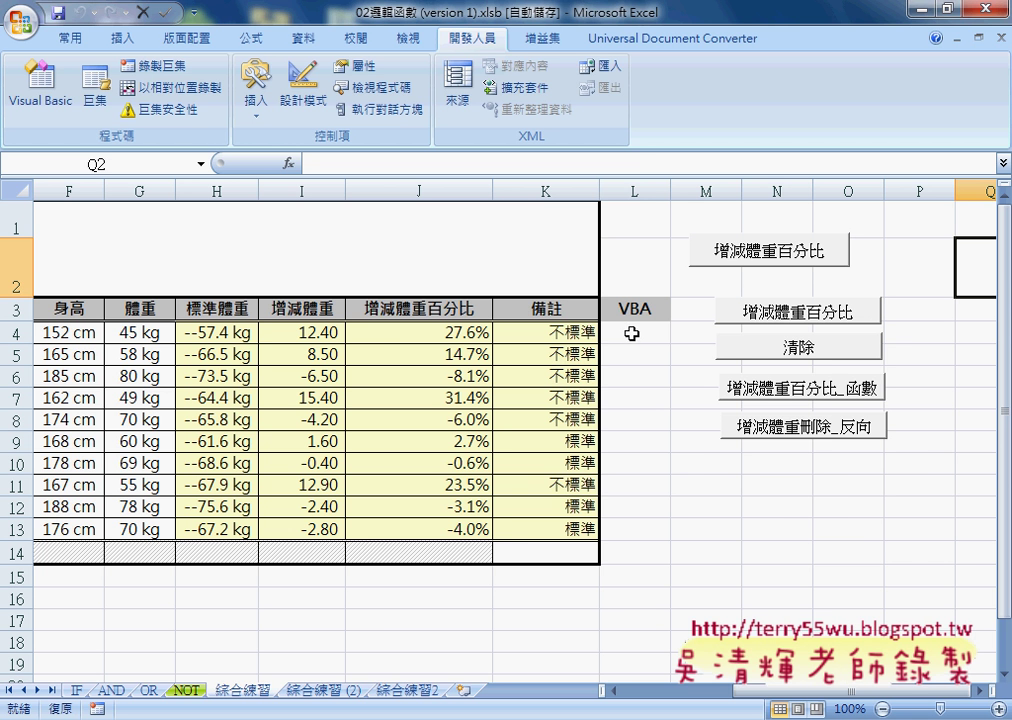
pyautogui.rightClick(778, 347)
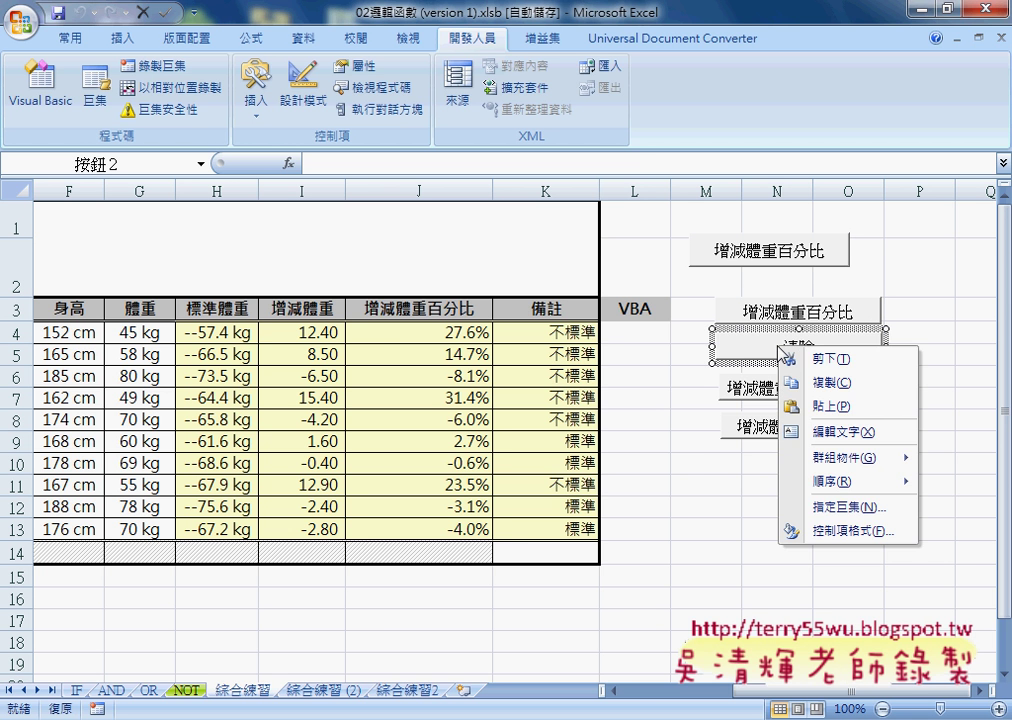
pyautogui.click(845, 507)
pyautogui.click(967, 447)
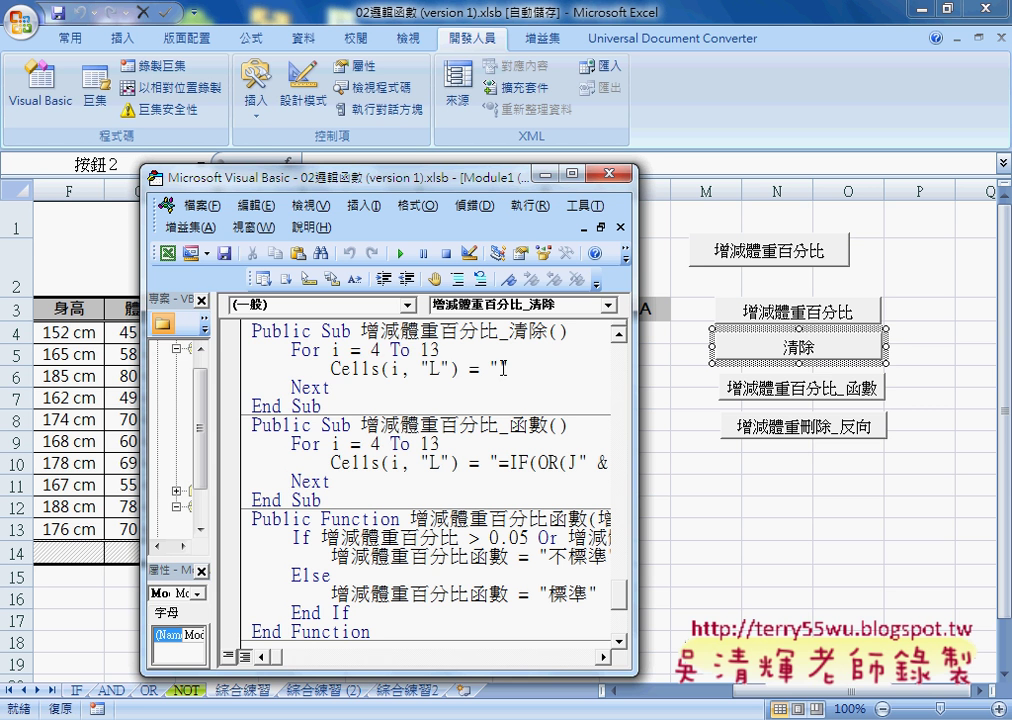
pyautogui.moveTo(503, 367); pyautogui.dragTo(242, 355)
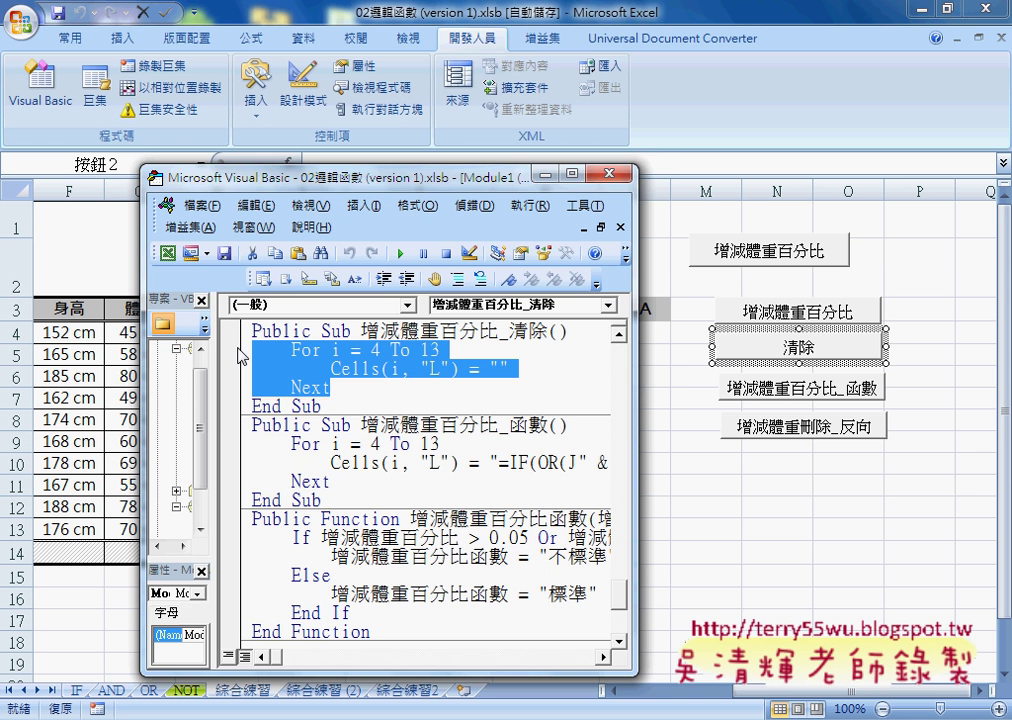
pyautogui.click(680, 378)
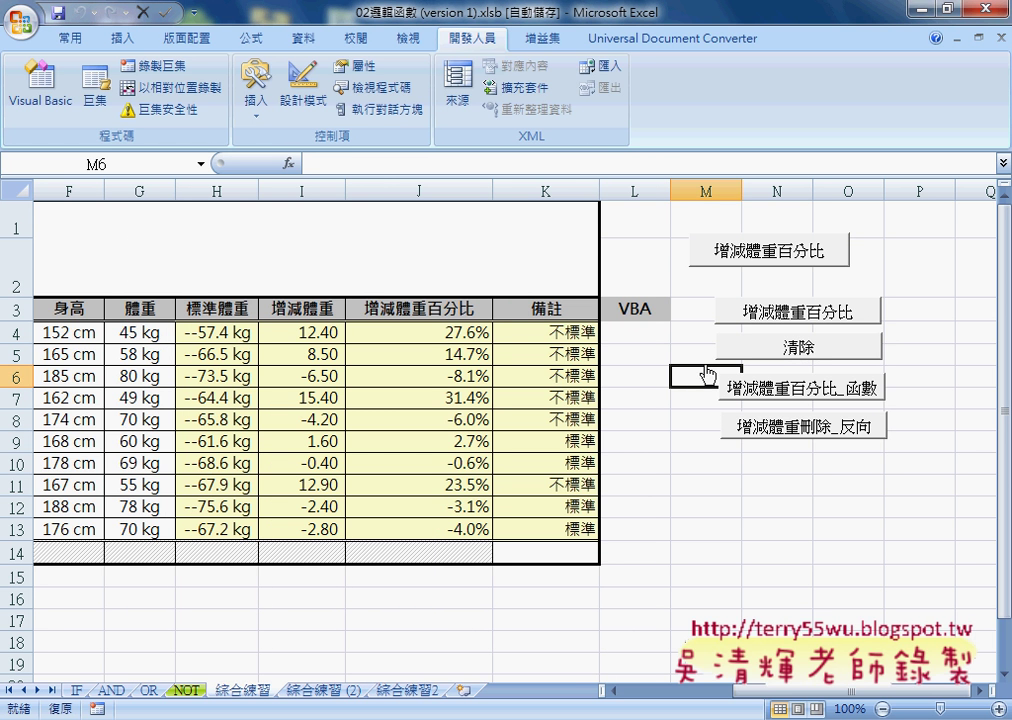
# Run the 增減體重百分比 macro and compare the L4 result with K4's 備註 value.
pyautogui.click(785, 318)
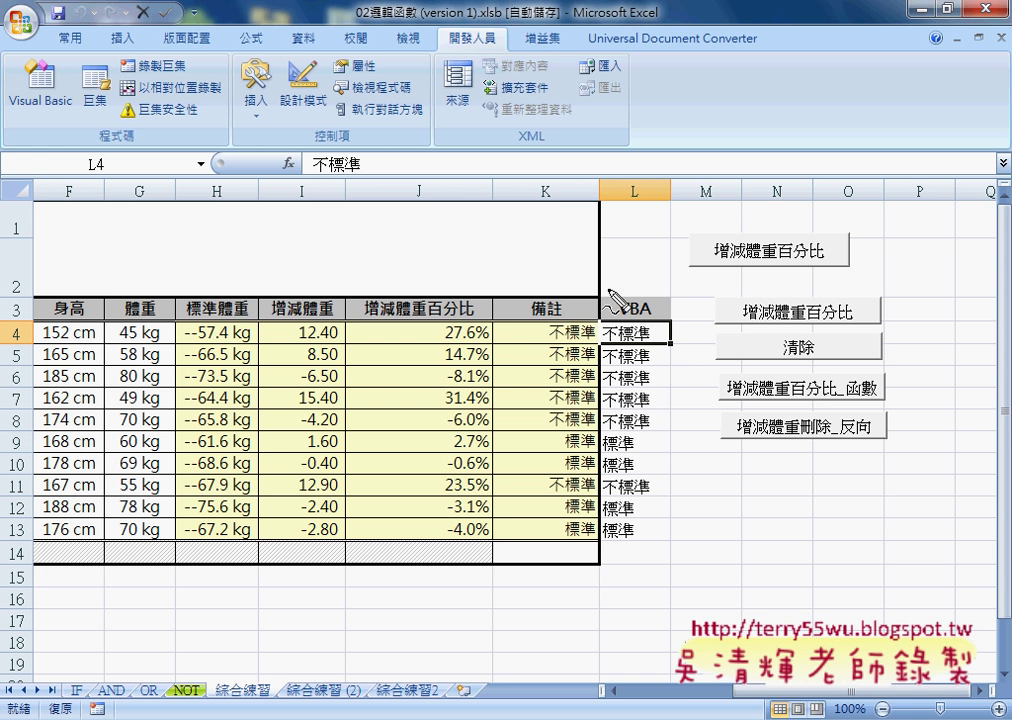
pyautogui.moveTo(605, 334)
pyautogui.mouseDown()
pyautogui.moveTo(662, 334)
pyautogui.moveTo(624, 340)
pyautogui.mouseUp()
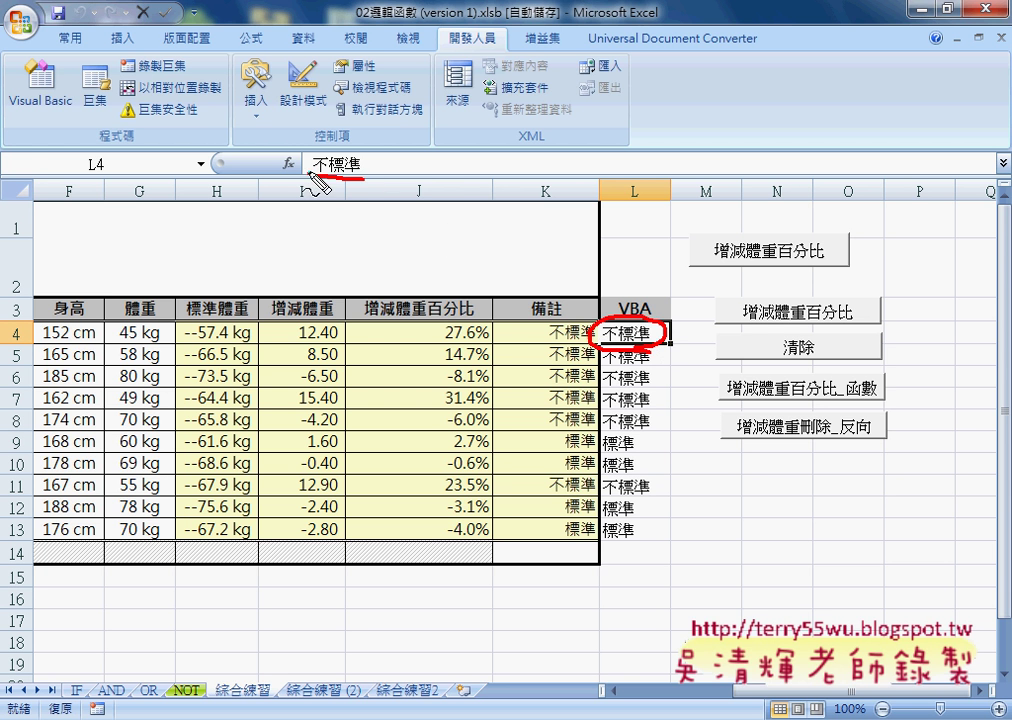
pyautogui.moveTo(305, 174); pyautogui.dragTo(362, 158)
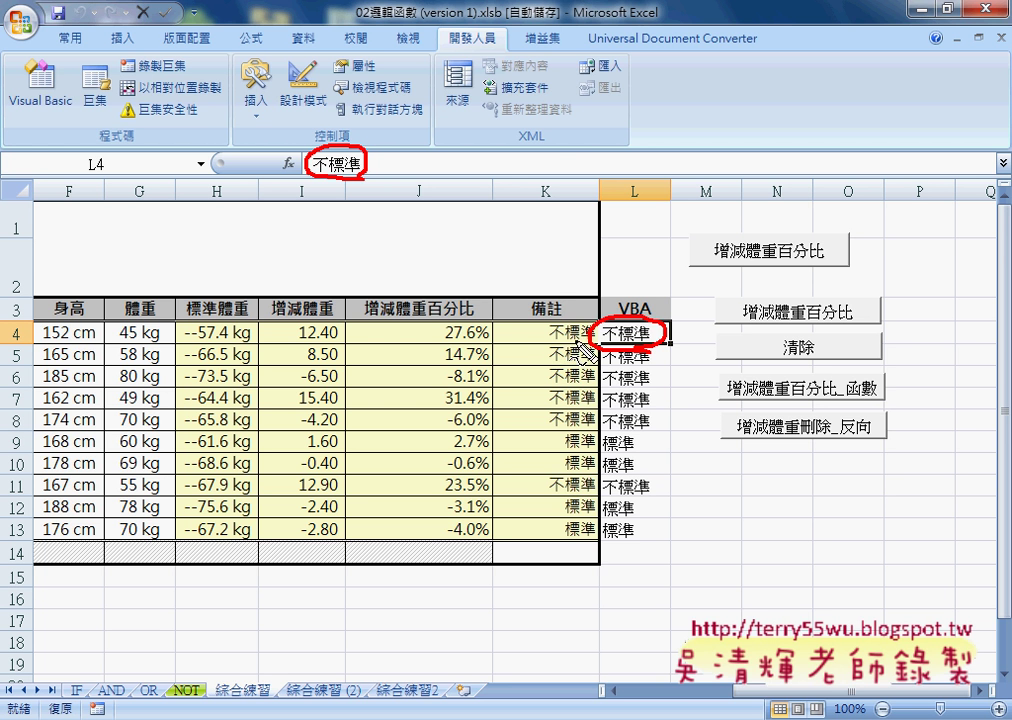
pyautogui.moveTo(598, 322)
pyautogui.mouseDown()
pyautogui.moveTo(542, 334)
pyautogui.moveTo(609, 335)
pyautogui.moveTo(600, 292)
pyautogui.moveTo(622, 318)
pyautogui.moveTo(636, 306)
pyautogui.mouseUp()
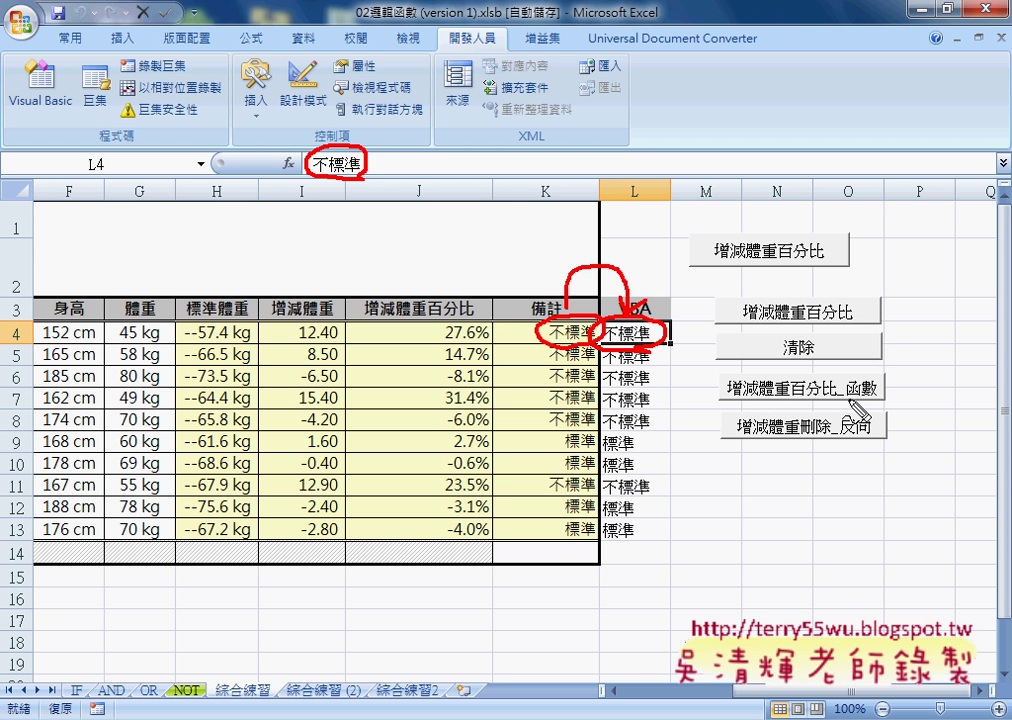
pyautogui.moveTo(848, 400)
pyautogui.mouseDown()
pyautogui.moveTo(876, 398)
pyautogui.moveTo(845, 404)
pyautogui.mouseUp()
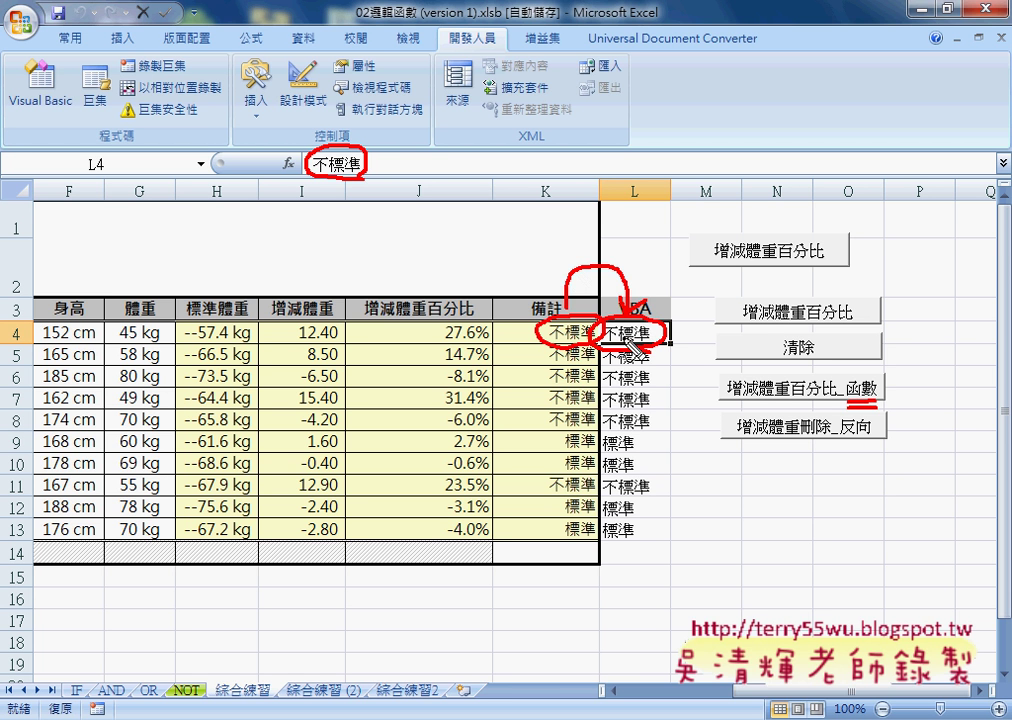
pyautogui.press('Escape')
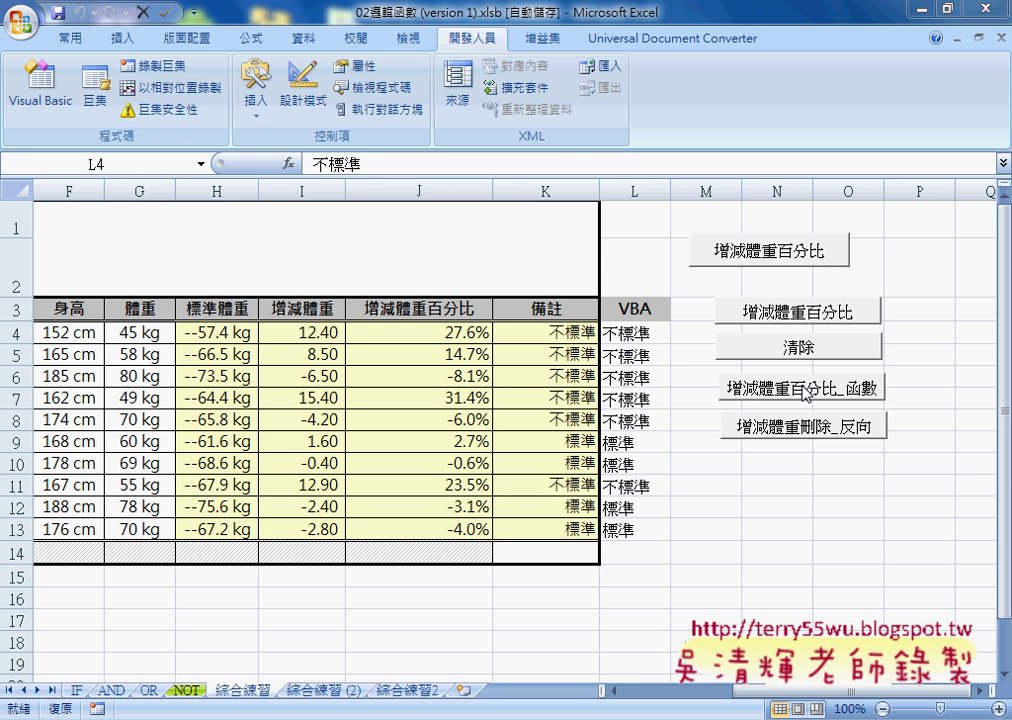
# Run the 增減體重百分比_函數 macro and inspect the IF(OR) formulas now in L5–L9.
pyautogui.click(575, 334)
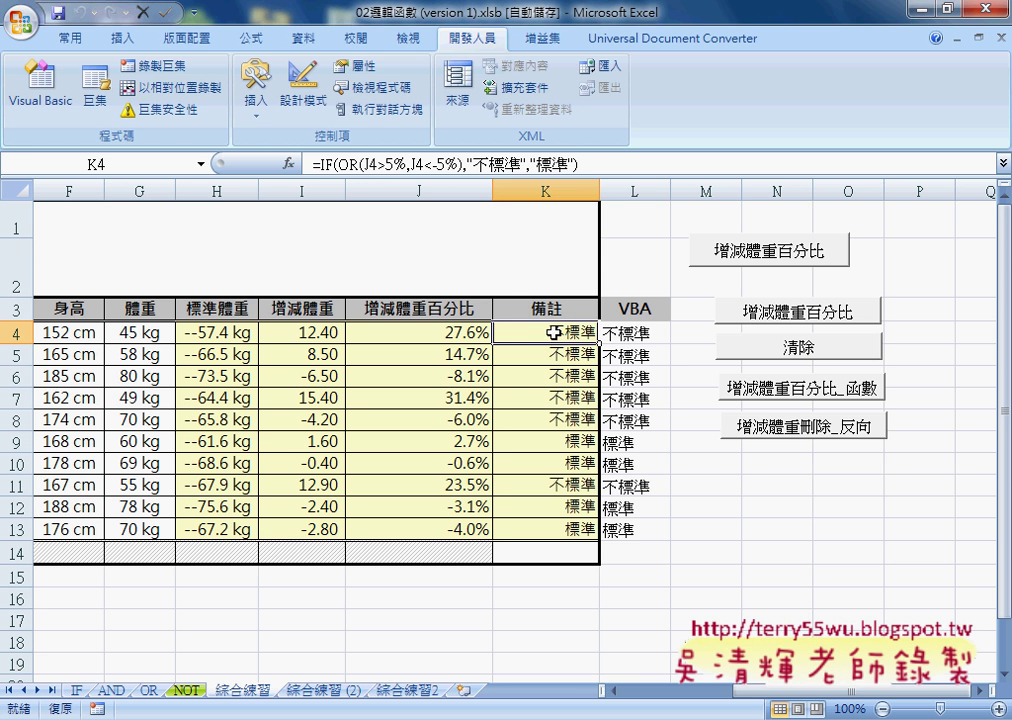
pyautogui.click(641, 333)
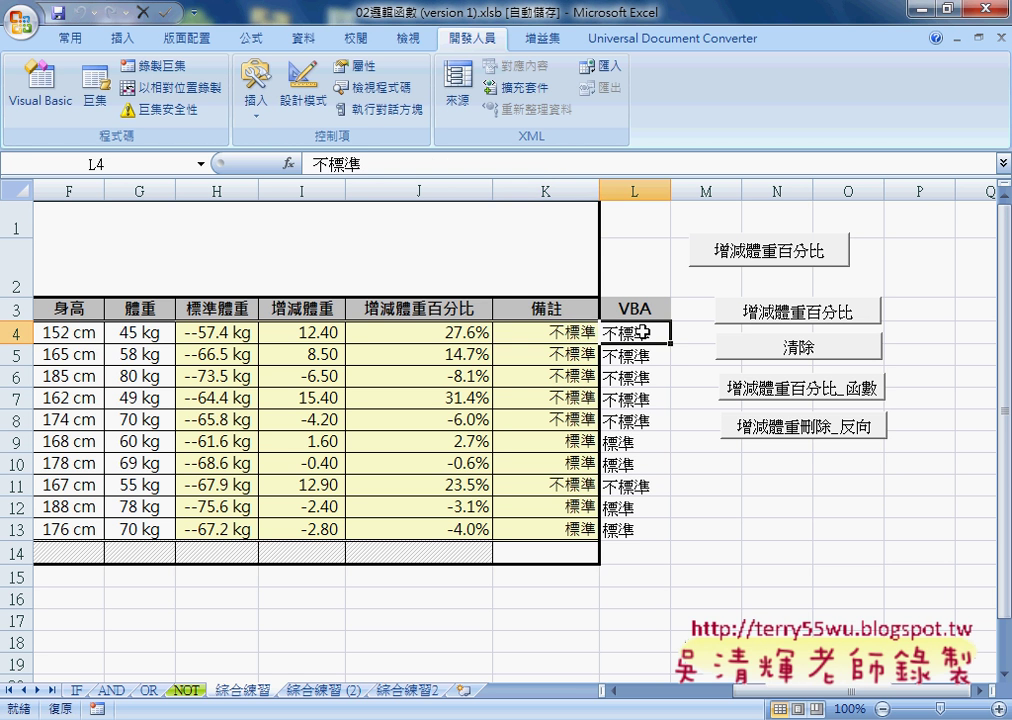
pyautogui.click(803, 390)
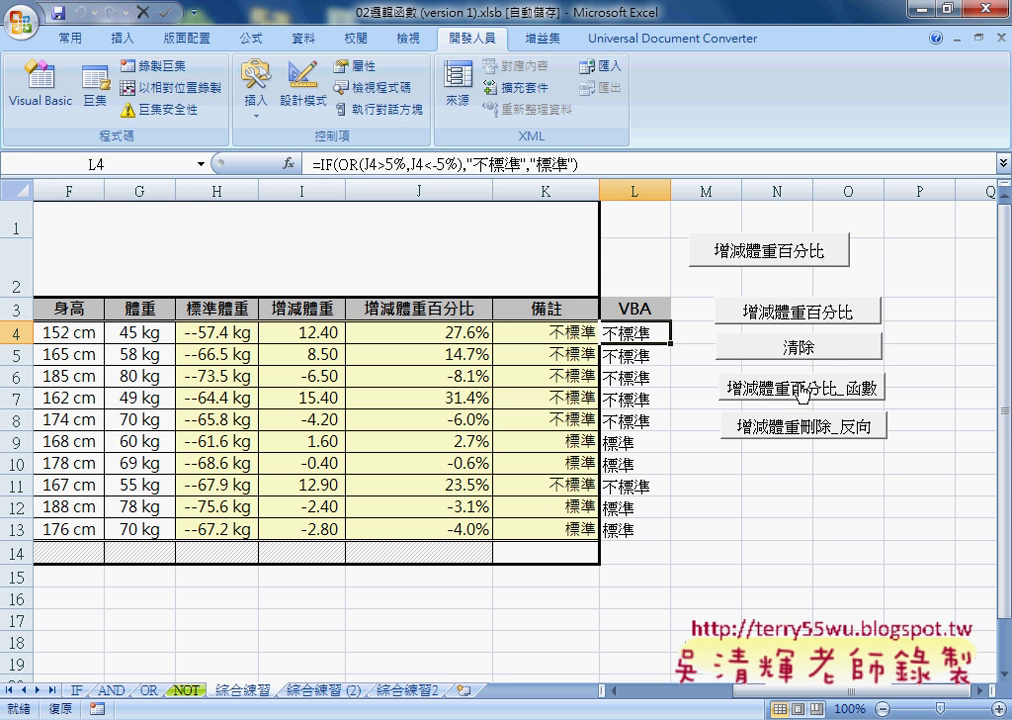
pyautogui.click(628, 352)
pyautogui.click(633, 378)
pyautogui.click(640, 399)
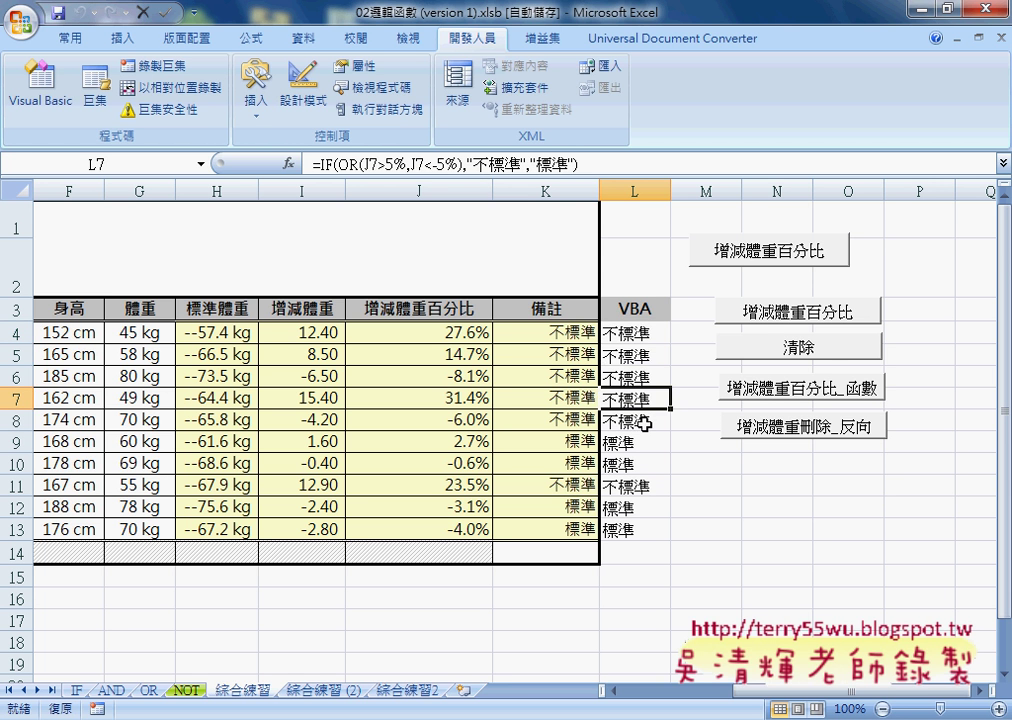
pyautogui.click(643, 421)
pyautogui.click(643, 442)
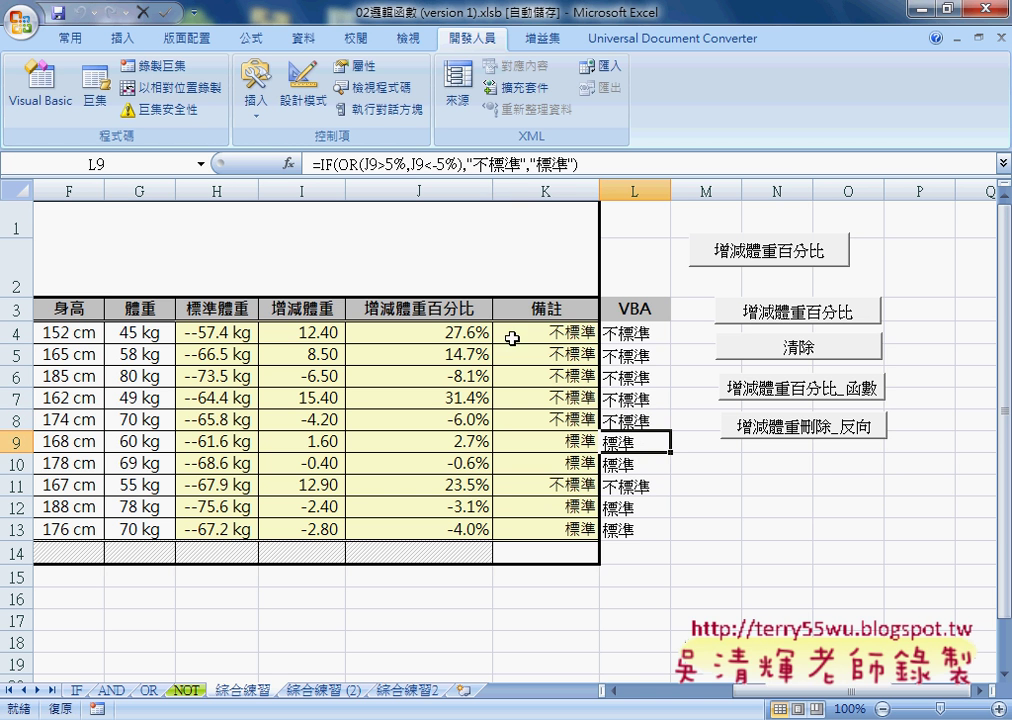
# Compare K4's original formula with the row-relative formulas in L4–L8.
pyautogui.click(556, 337)
pyautogui.click(648, 333)
pyautogui.click(646, 355)
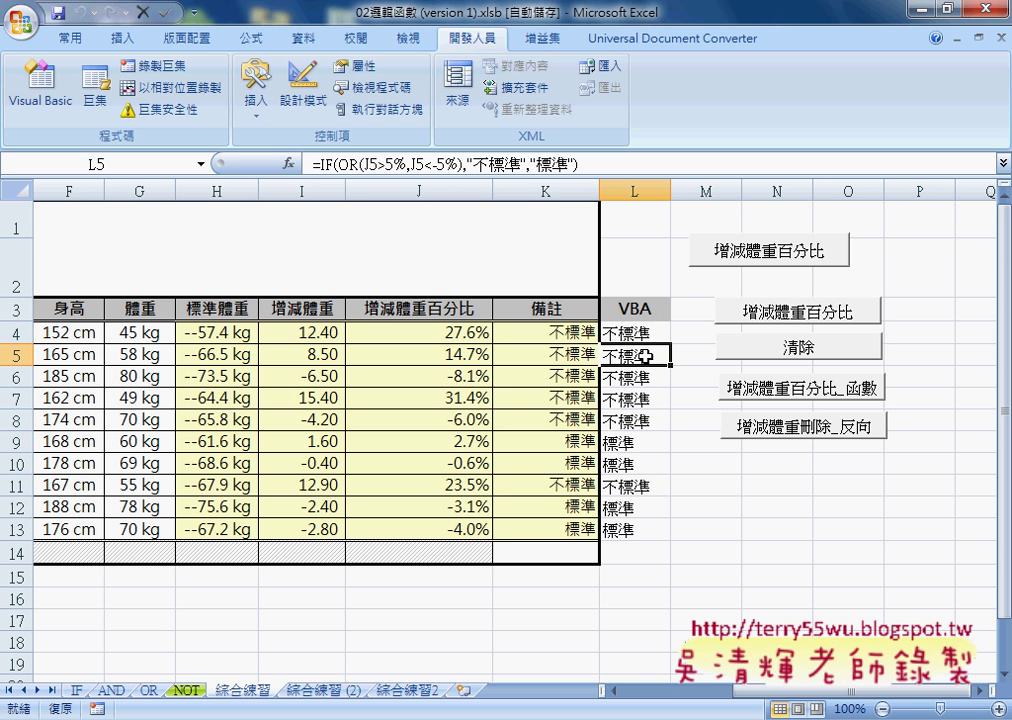
pyautogui.click(646, 380)
pyautogui.click(641, 399)
pyautogui.click(646, 424)
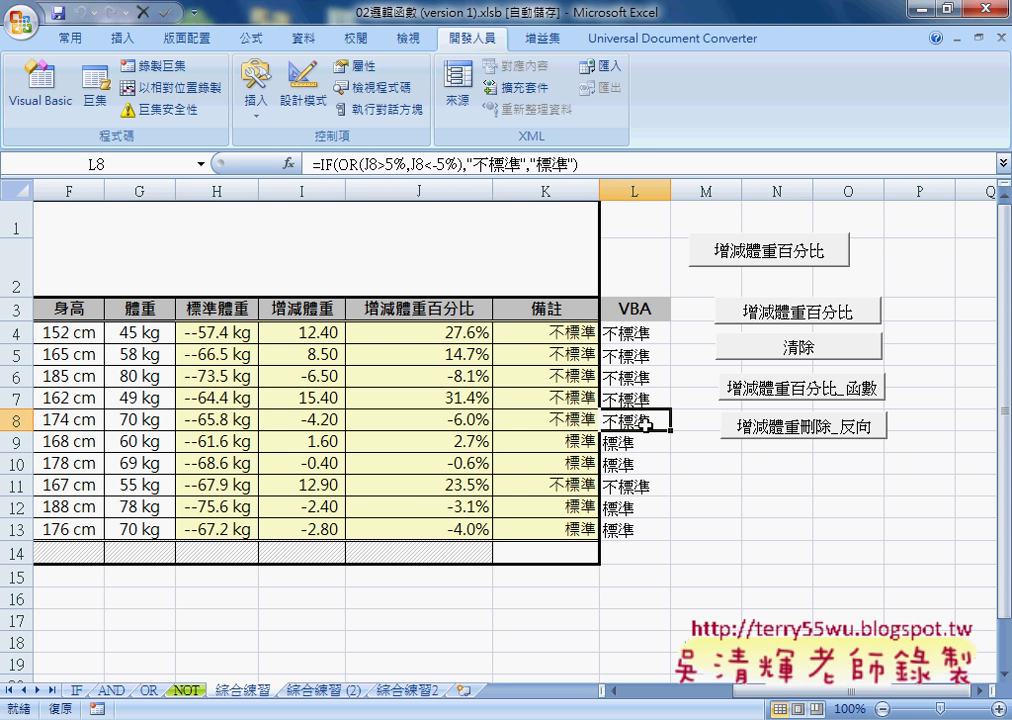
# Open the code assigned to the 增減體重百分比_函數 button via 指定巨集 and Edit.
pyautogui.rightClick(772, 391)
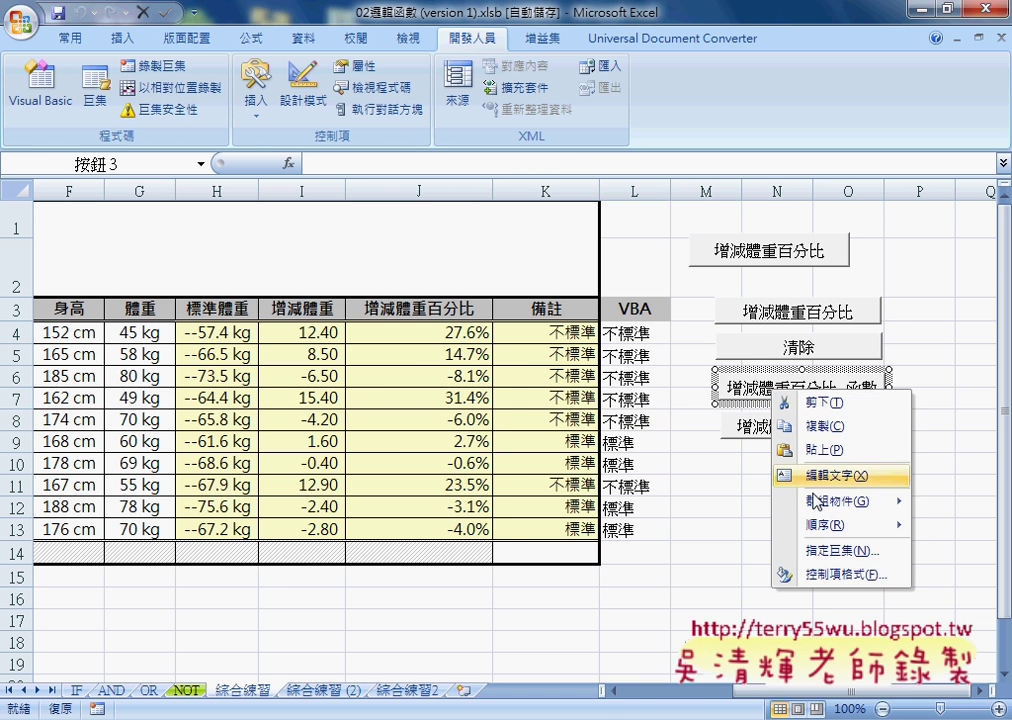
pyautogui.click(840, 550)
pyautogui.click(972, 420)
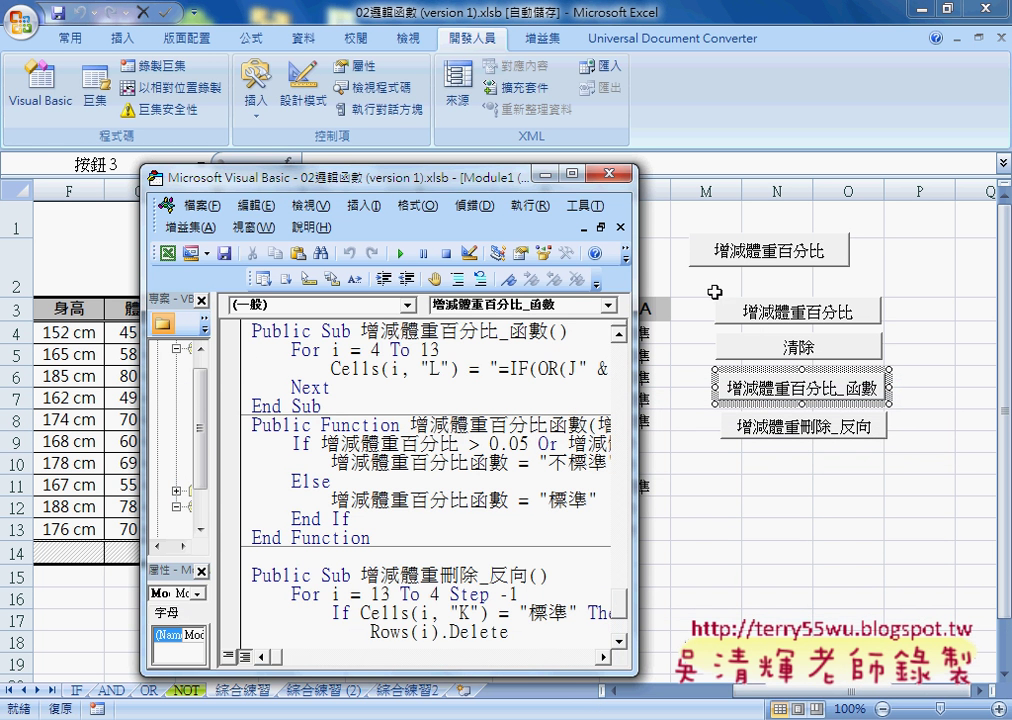
# Enlarge the Visual Basic editor window and move it up and left.
pyautogui.moveTo(361, 165); pyautogui.dragTo(361, 47)
pyautogui.moveTo(637, 231); pyautogui.dragTo(828, 231)
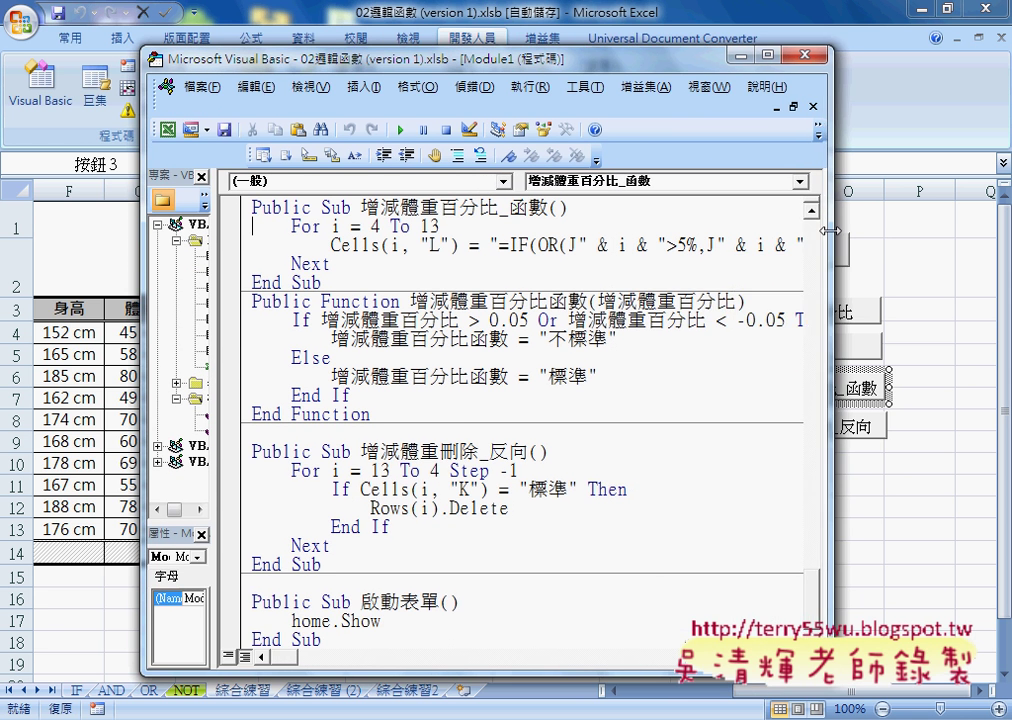
pyautogui.moveTo(440, 58); pyautogui.dragTo(354, 38)
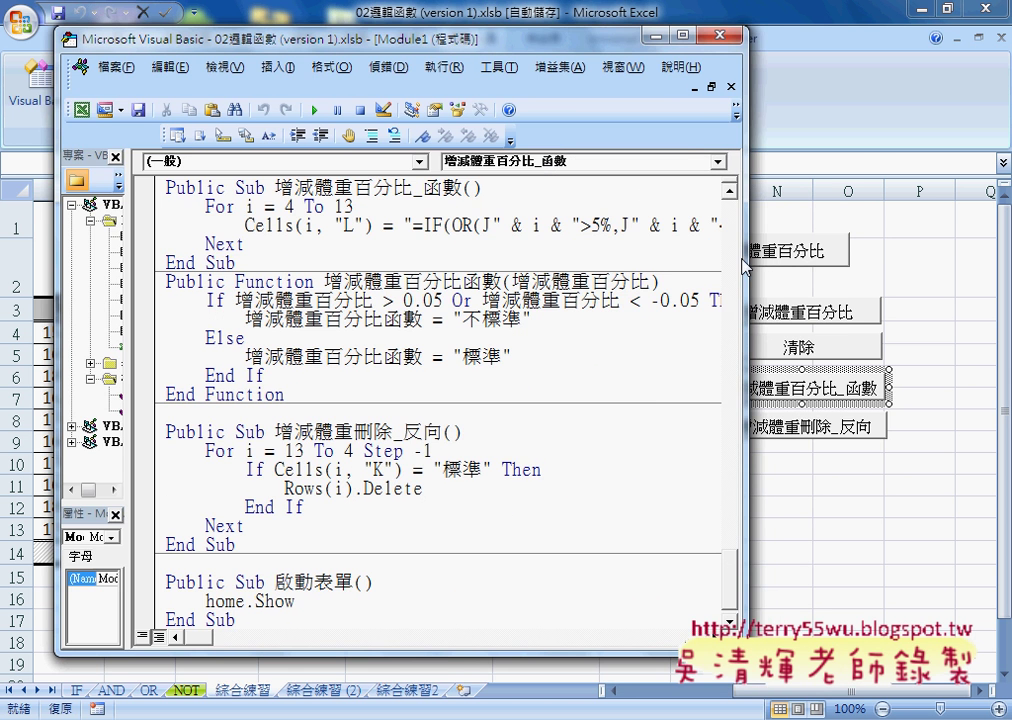
pyautogui.moveTo(743, 265); pyautogui.dragTo(860, 262)
pyautogui.scroll(1, 633, 258)
# Delete the =IF(...) string from the 增減體重百分比_函數 macro's Cells line, leaving empty quotes like the clear macro.
pyautogui.scroll(2, 633, 258)
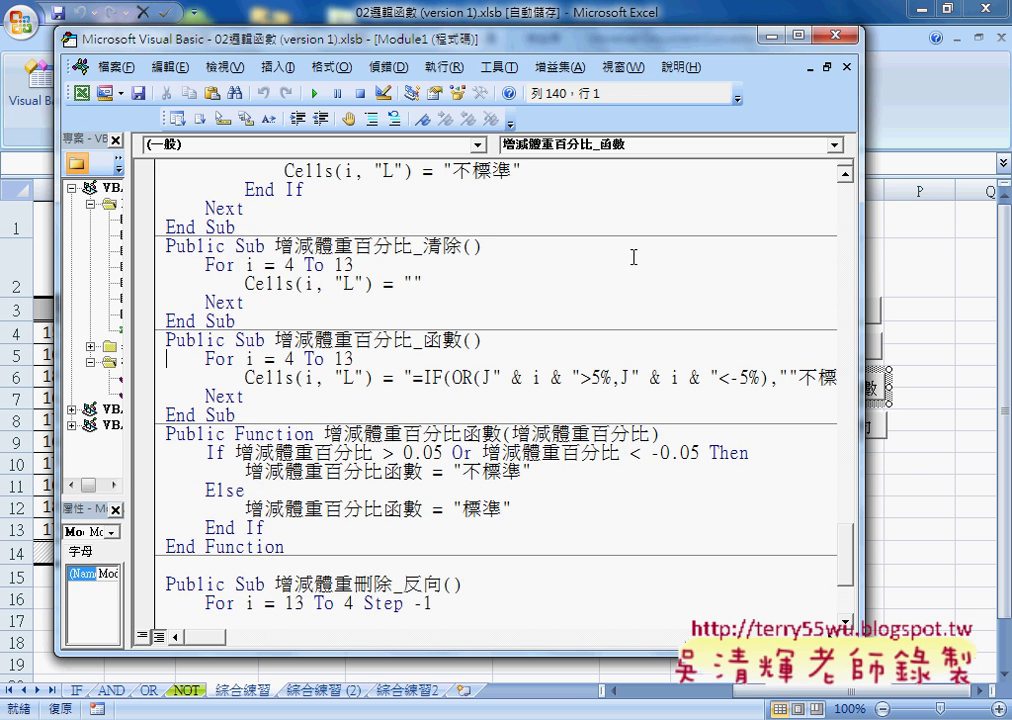
pyautogui.moveTo(236, 321); pyautogui.dragTo(163, 245)
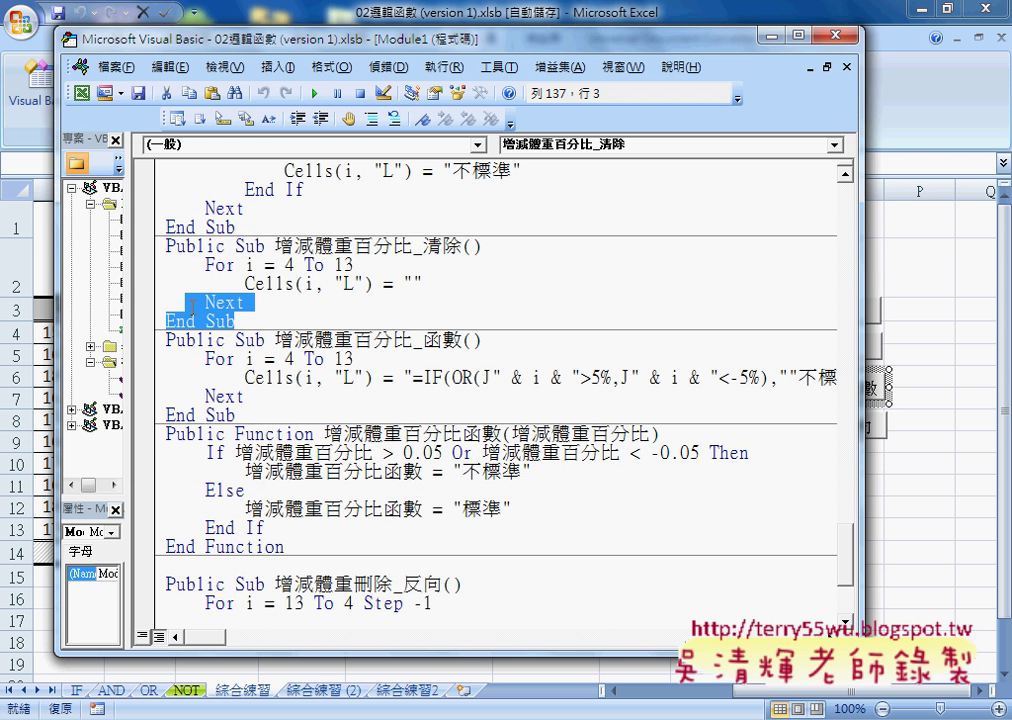
pyautogui.click(441, 290)
pyautogui.moveTo(408, 283); pyautogui.dragTo(421, 283)
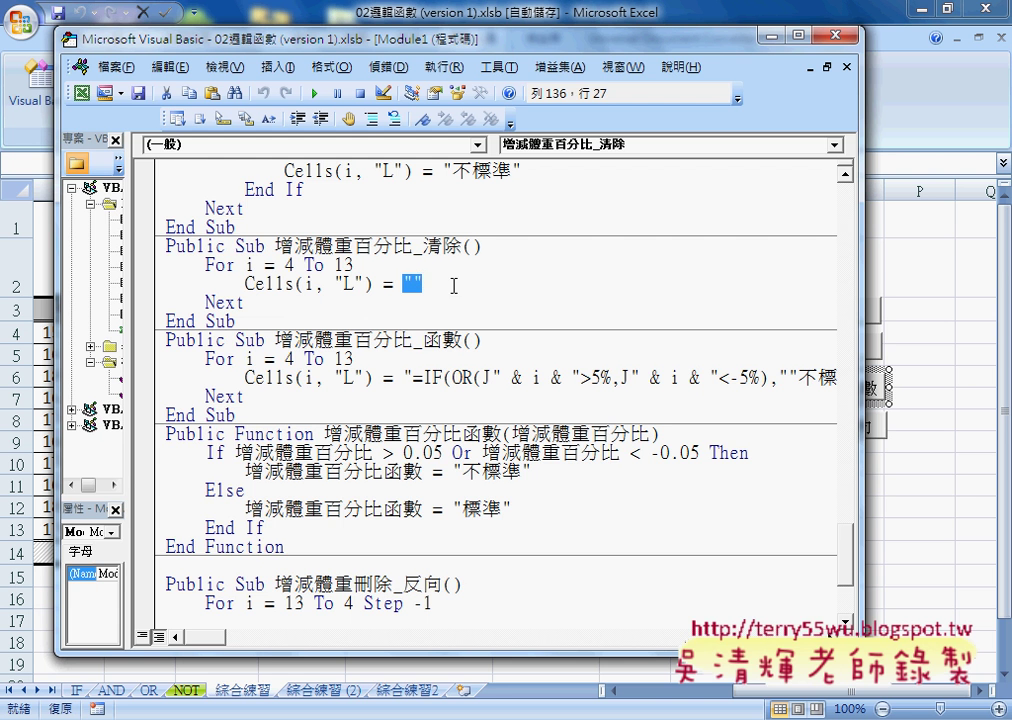
pyautogui.moveTo(413, 378); pyautogui.dragTo(812, 378)
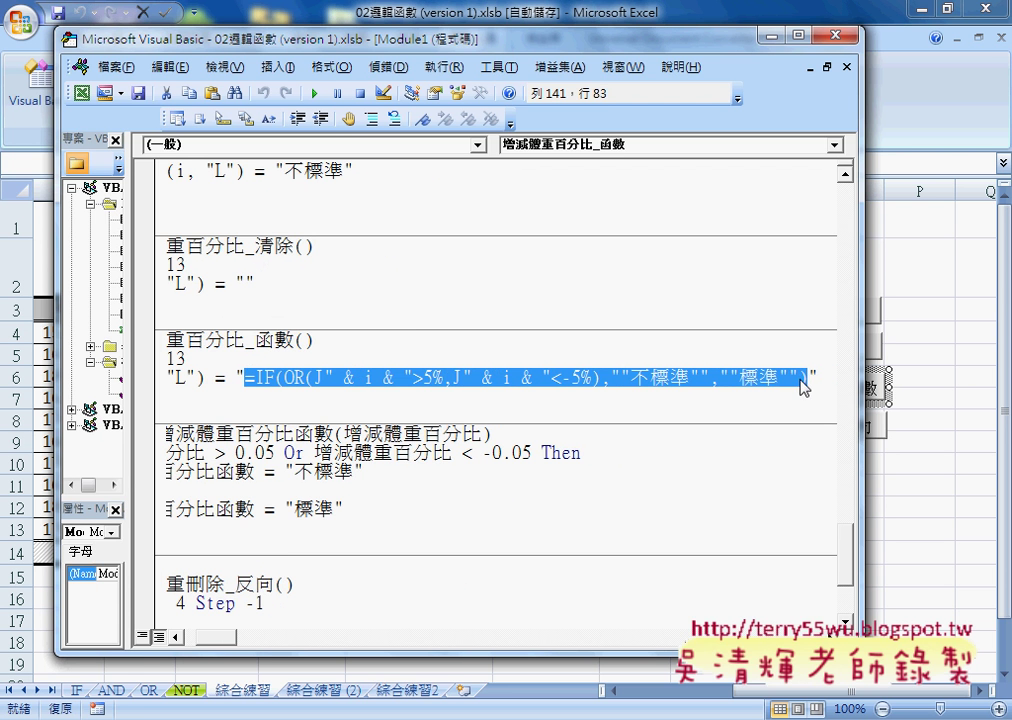
pyautogui.press('Delete')
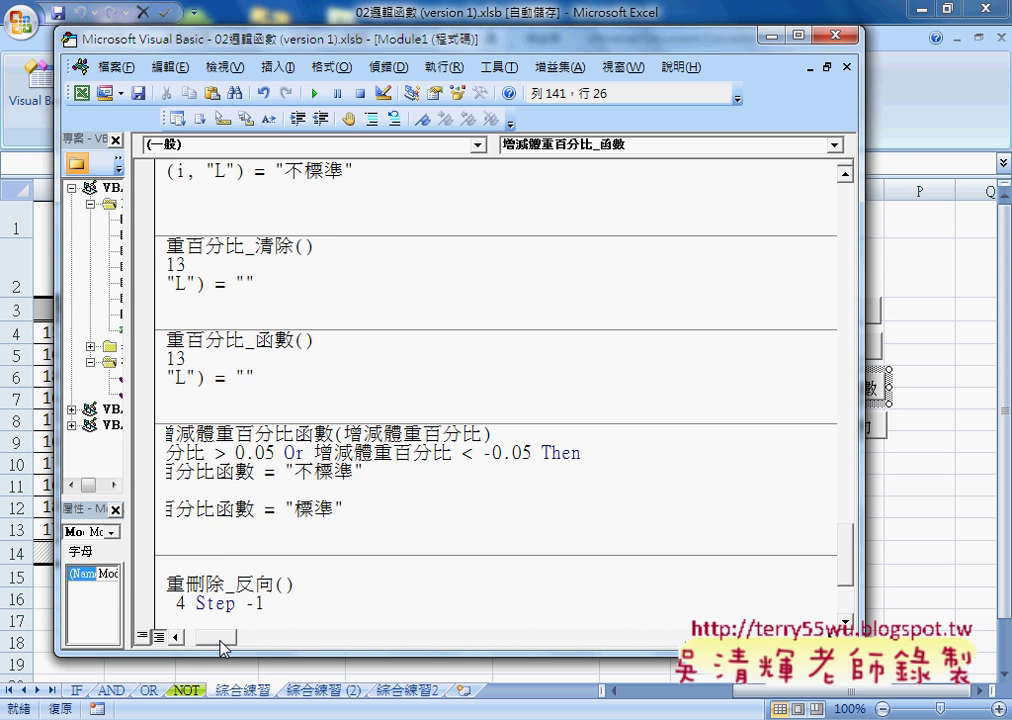
# Return to the Excel sheet and select K4's full IF(OR) formula in the formula bar.
pyautogui.moveTo(226, 637); pyautogui.dragTo(205, 637)
pyautogui.moveTo(275, 340); pyautogui.dragTo(465, 341)
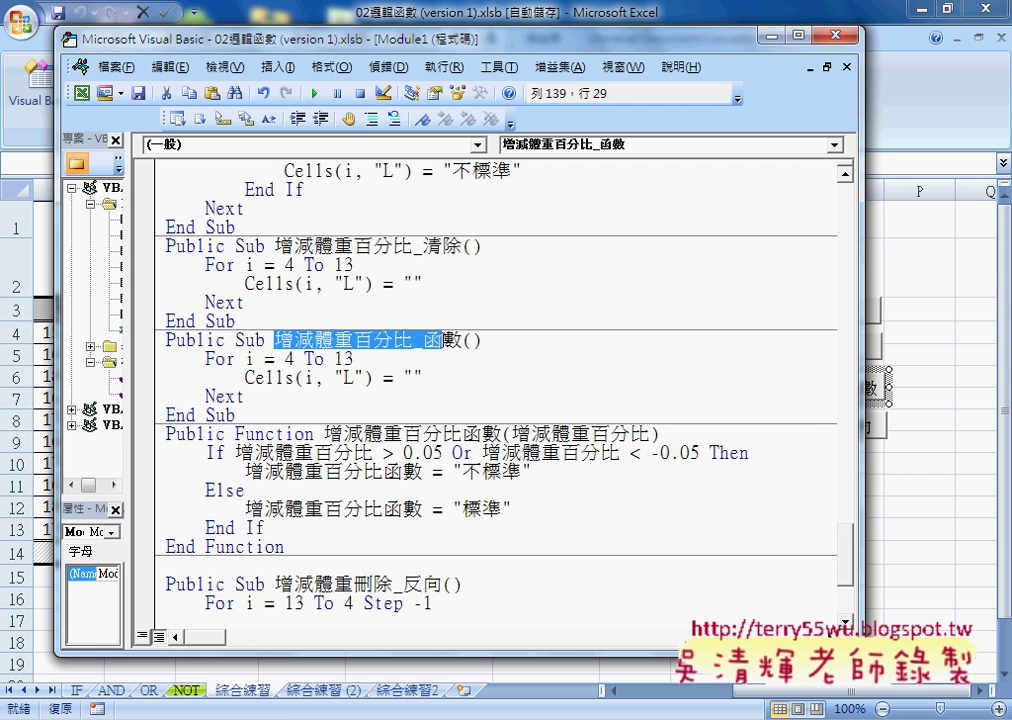
pyautogui.doubleClick(422, 377)
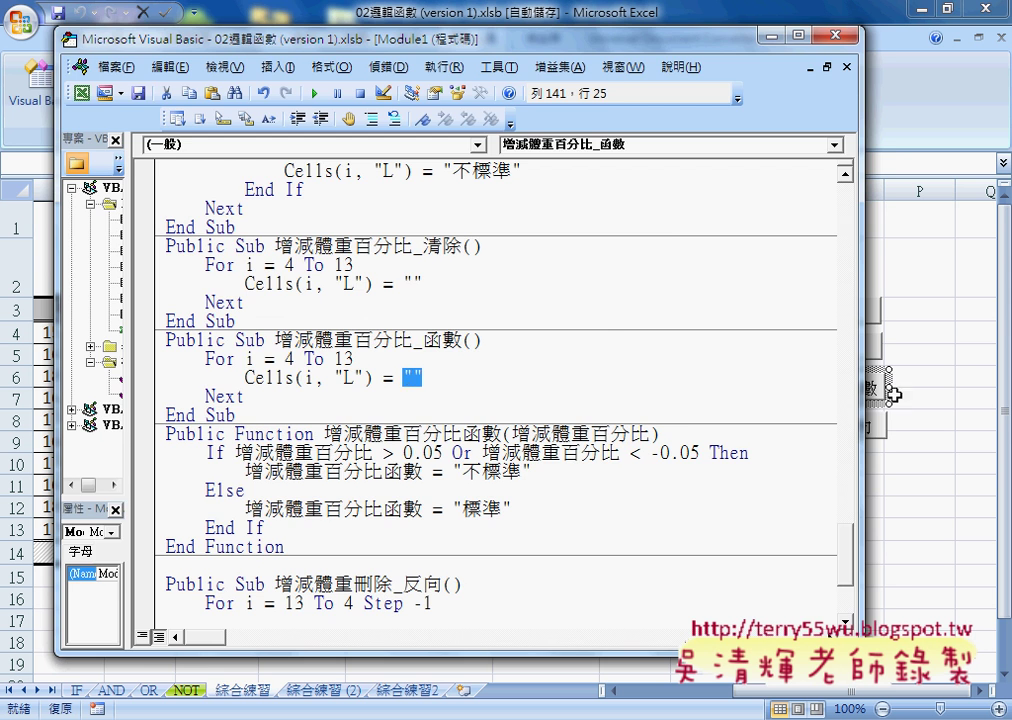
pyautogui.click(944, 401)
pyautogui.click(556, 331)
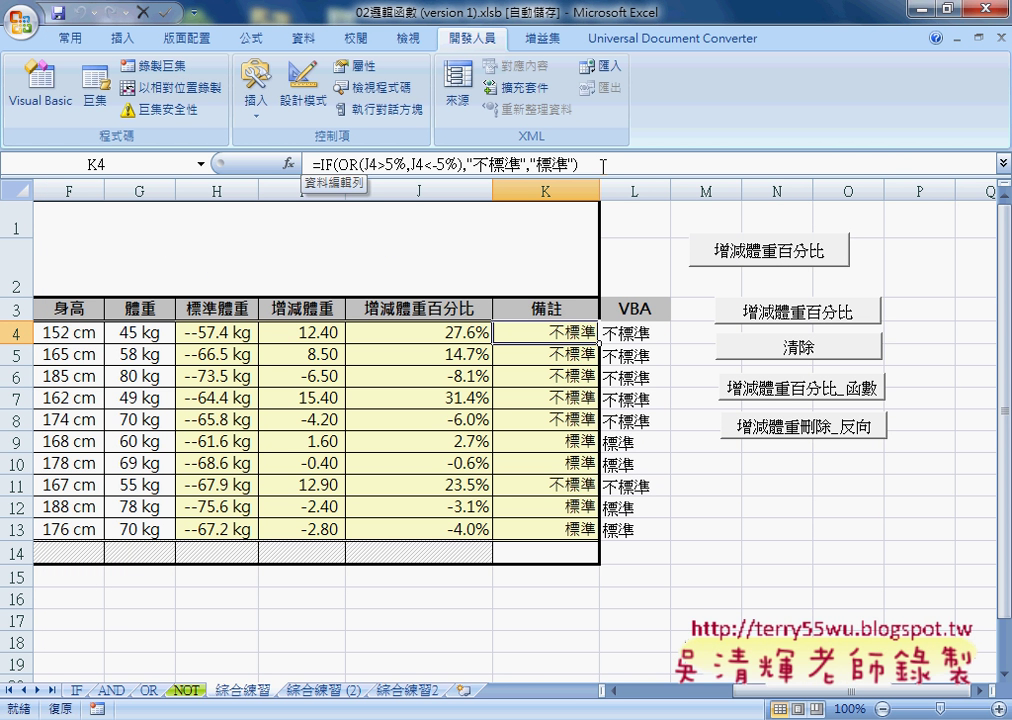
pyautogui.moveTo(315, 163); pyautogui.dragTo(580, 163)
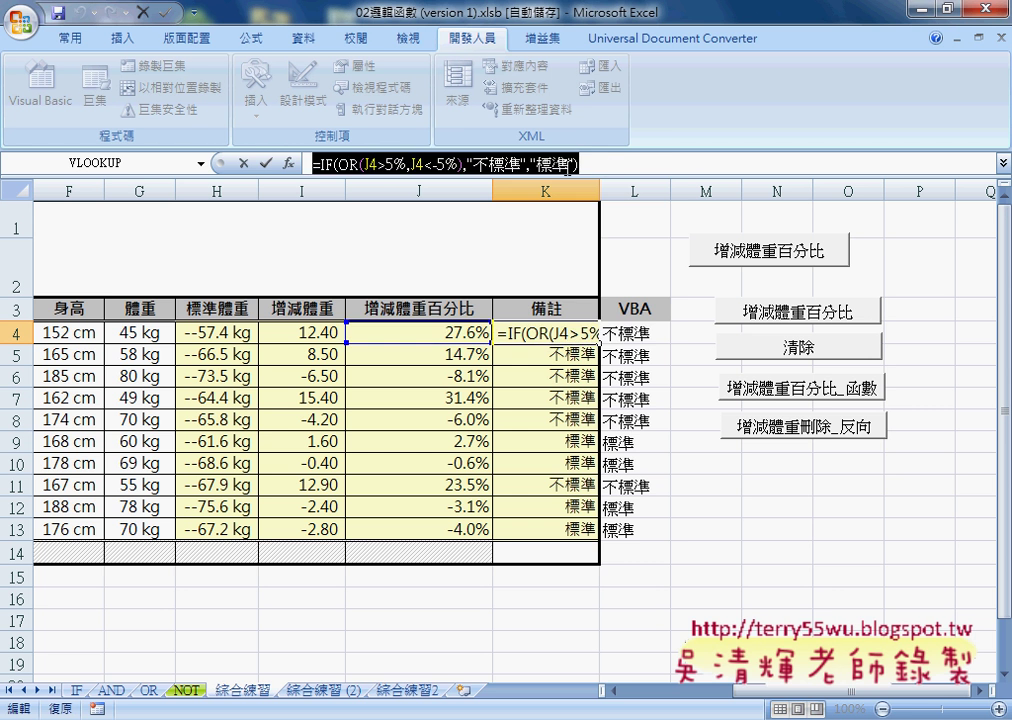
# Copy K4's IF(OR) formula text from the formula bar, leaving K4 unchanged.
pyautogui.rightClick(500, 166)
pyautogui.click(529, 204)
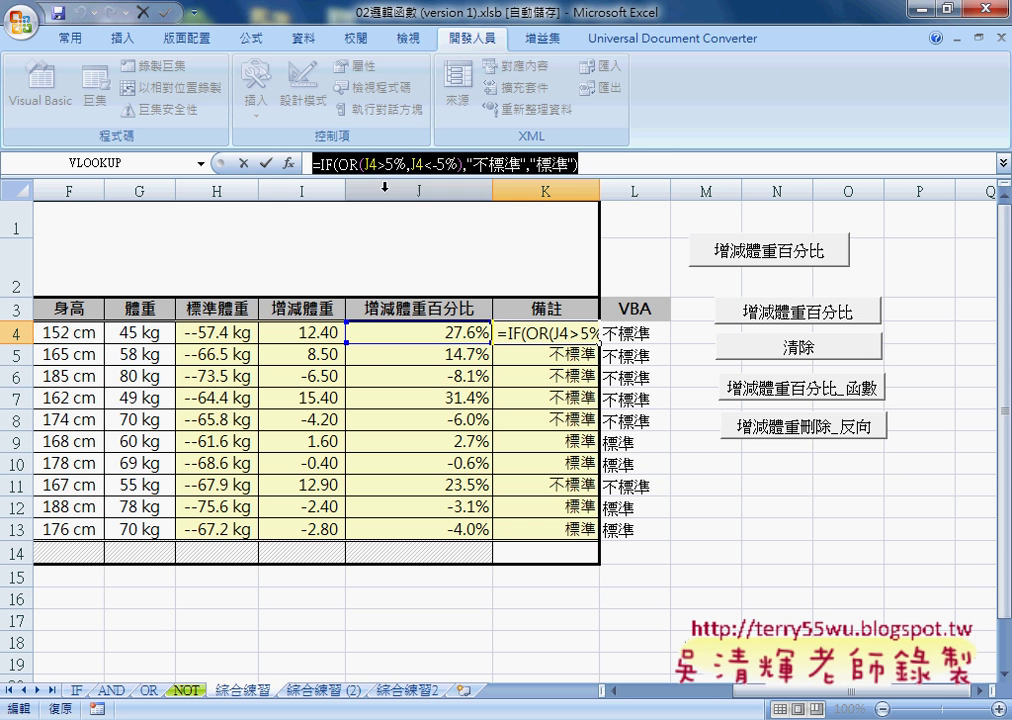
pyautogui.click(246, 164)
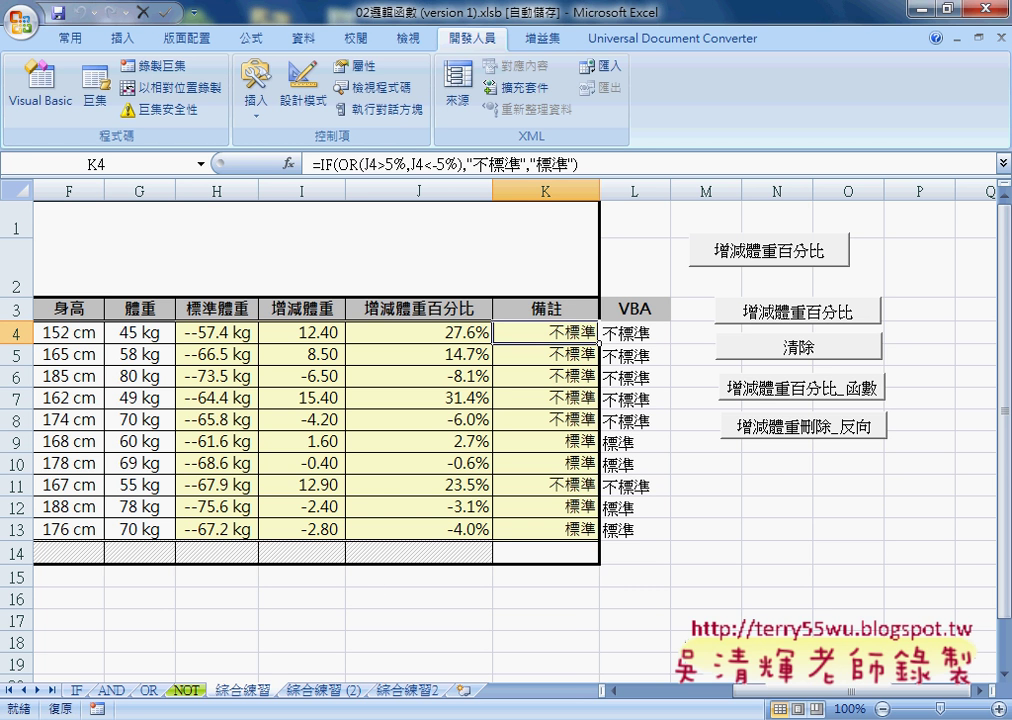
# Place the cursor between the macro's empty quotes in the VBA editor, then open the Start menu.
pyautogui.click(678, 591)
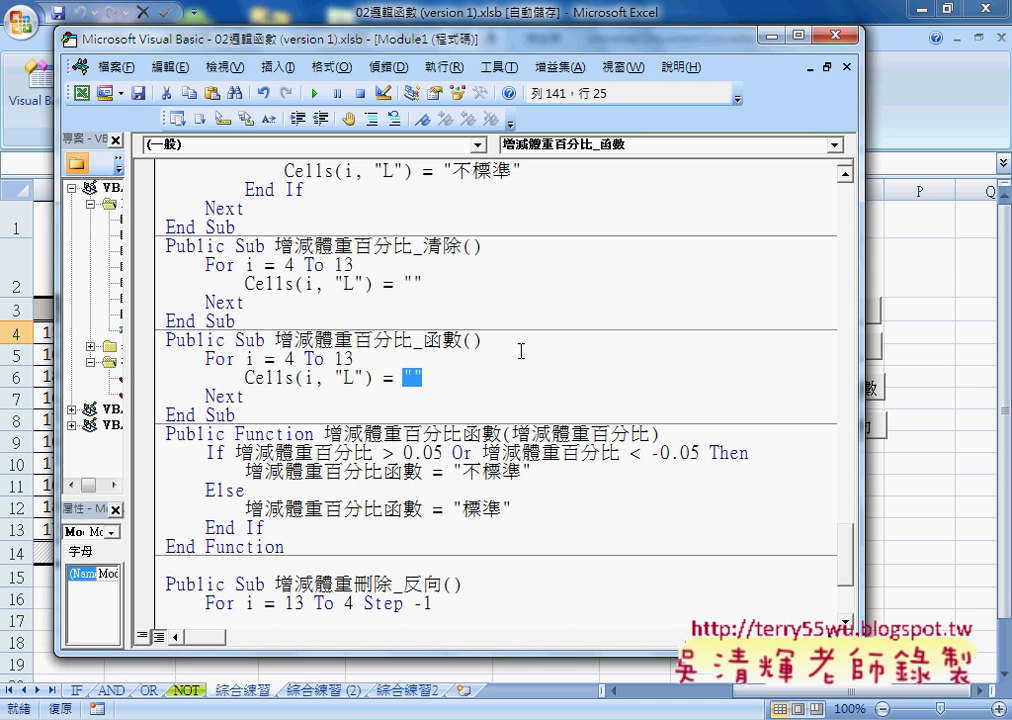
pyautogui.click(413, 377)
pyautogui.press('super')
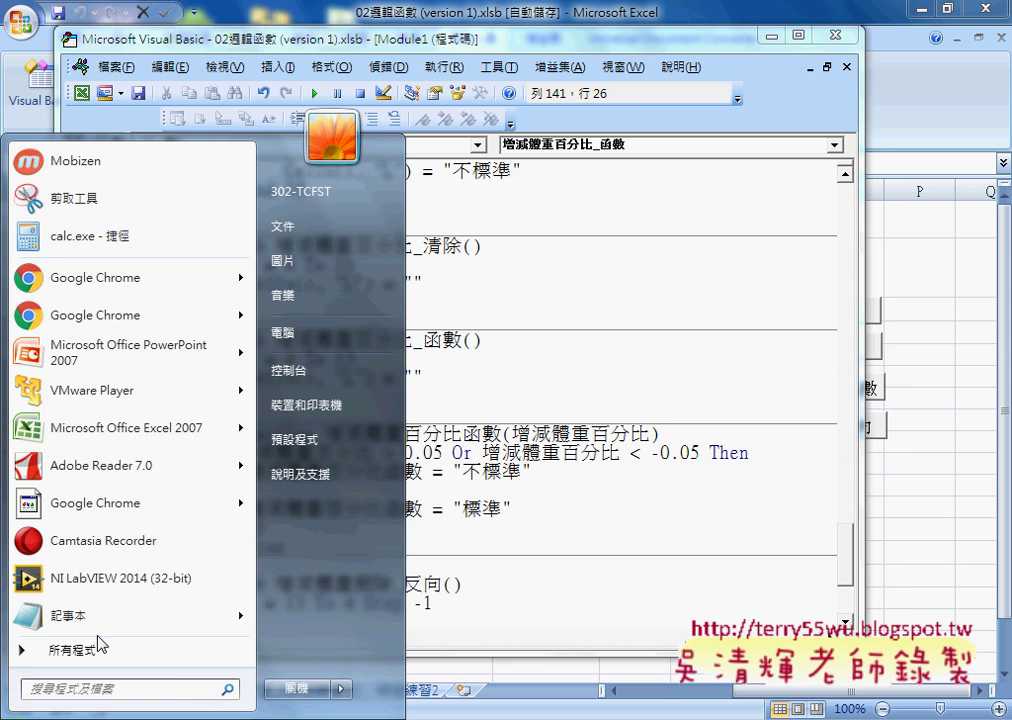
# Paste the copied K4 formula into a new Notepad window.
pyautogui.click(100, 628)
pyautogui.rightClick(318, 383)
pyautogui.click(370, 466)
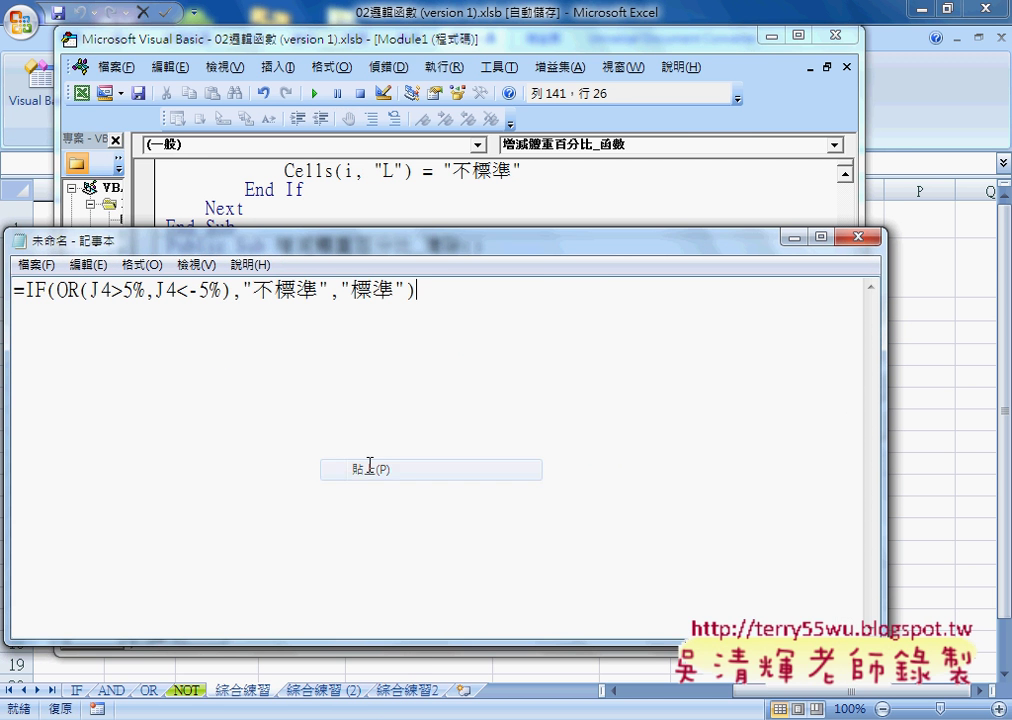
pyautogui.moveTo(254, 290); pyautogui.dragTo(241, 289)
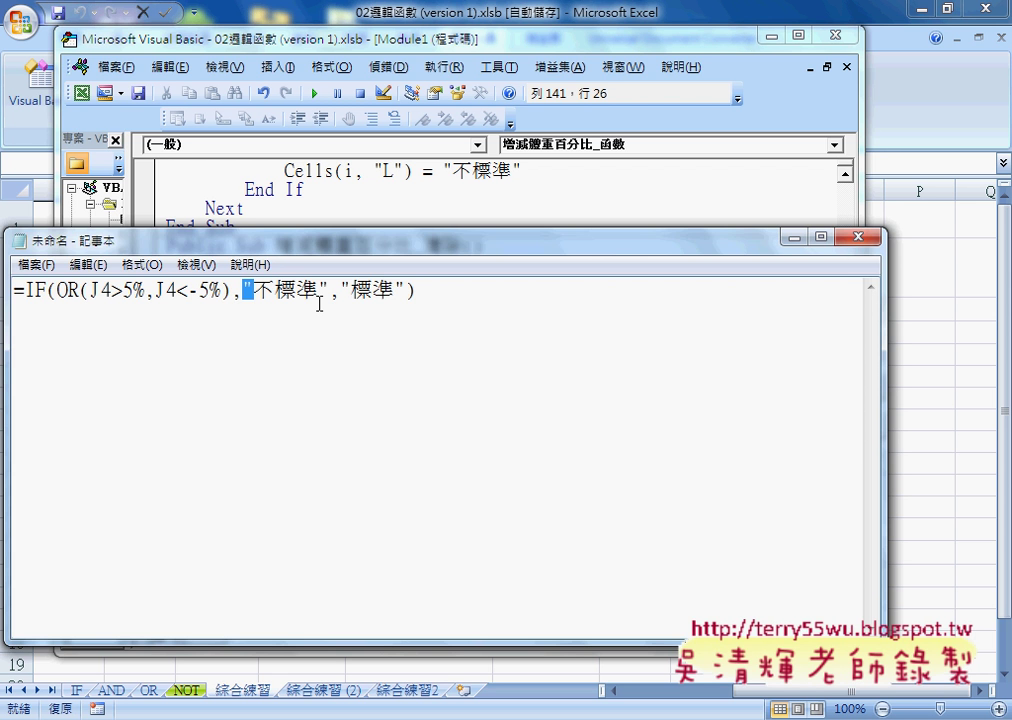
# Replace every " in the formula with "" using Replace All.
pyautogui.hotkey('ctrl', 'h')
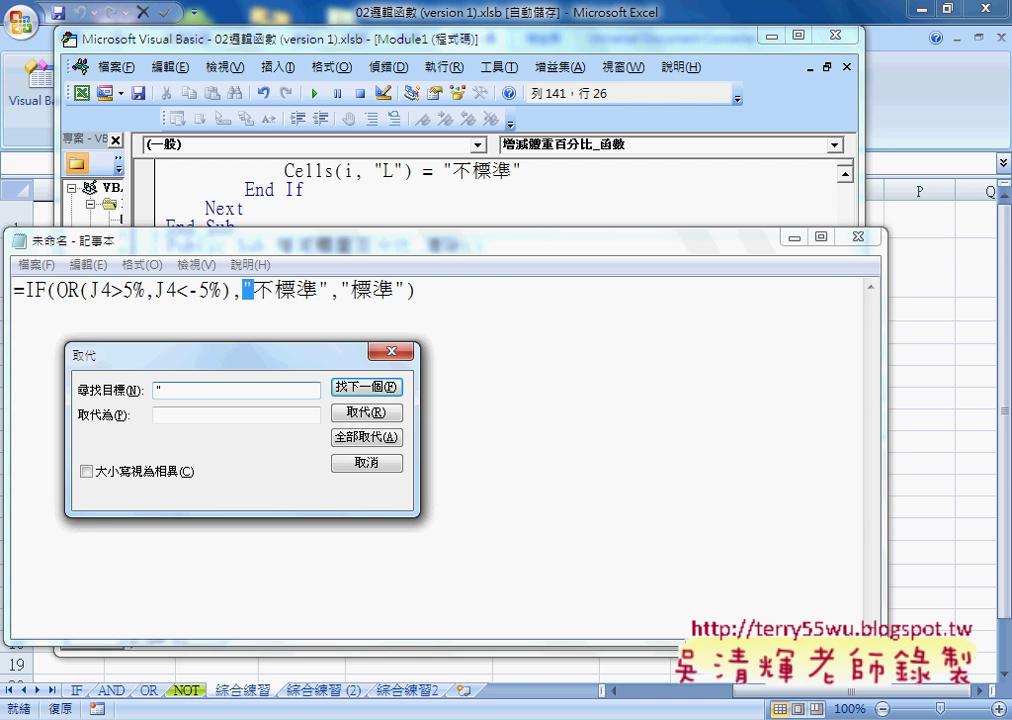
pyautogui.press('Tab')
pyautogui.write('""')
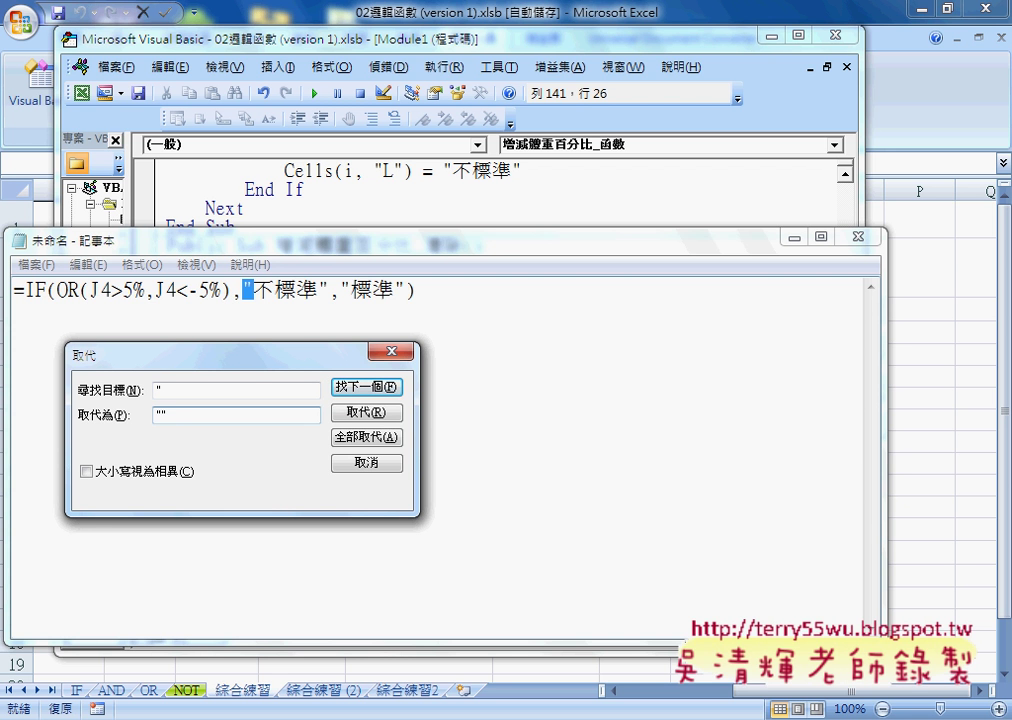
pyautogui.click(370, 437)
pyautogui.click(366, 463)
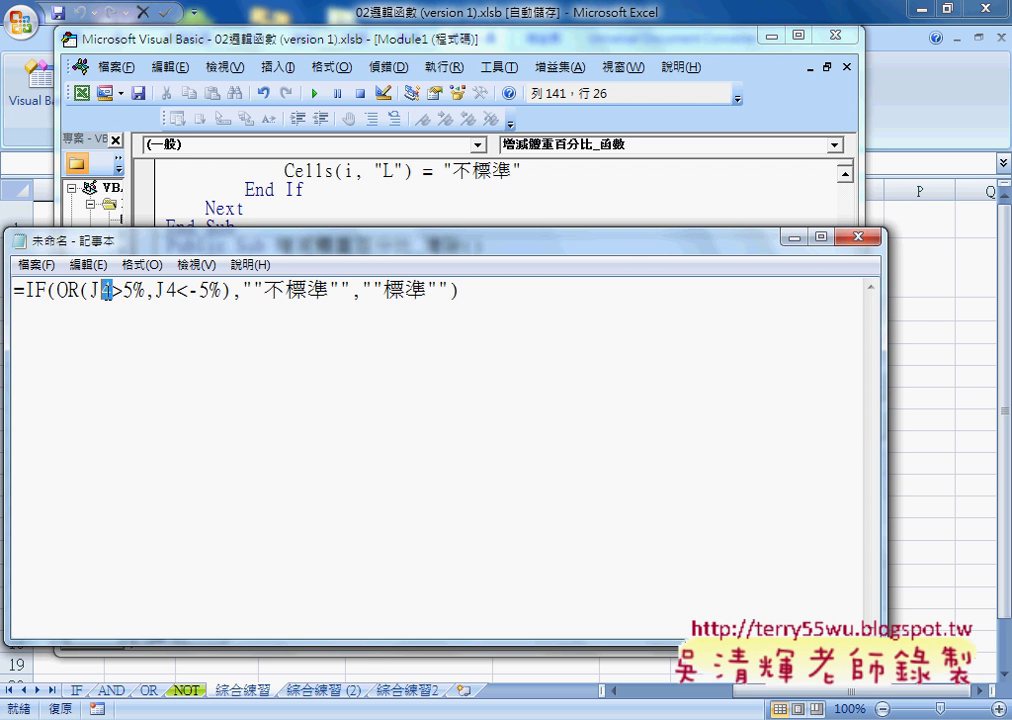
# Copy the converted formula and return to the VBA code.
pyautogui.hotkey('ctrl', 'a')
pyautogui.rightClick(203, 298)
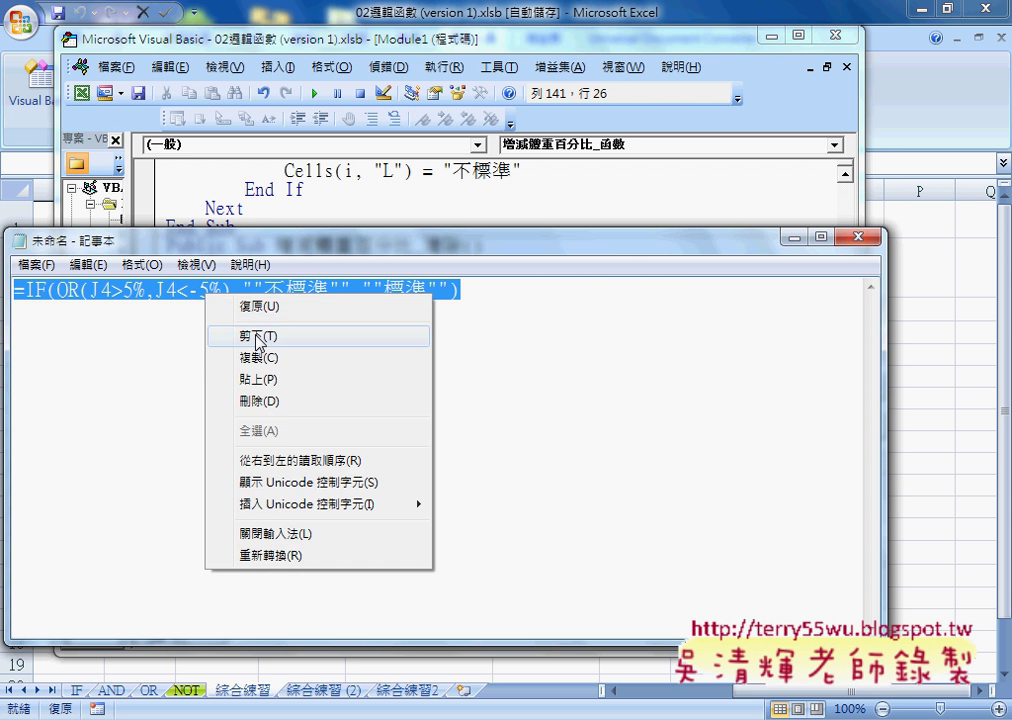
pyautogui.click(268, 363)
pyautogui.click(795, 238)
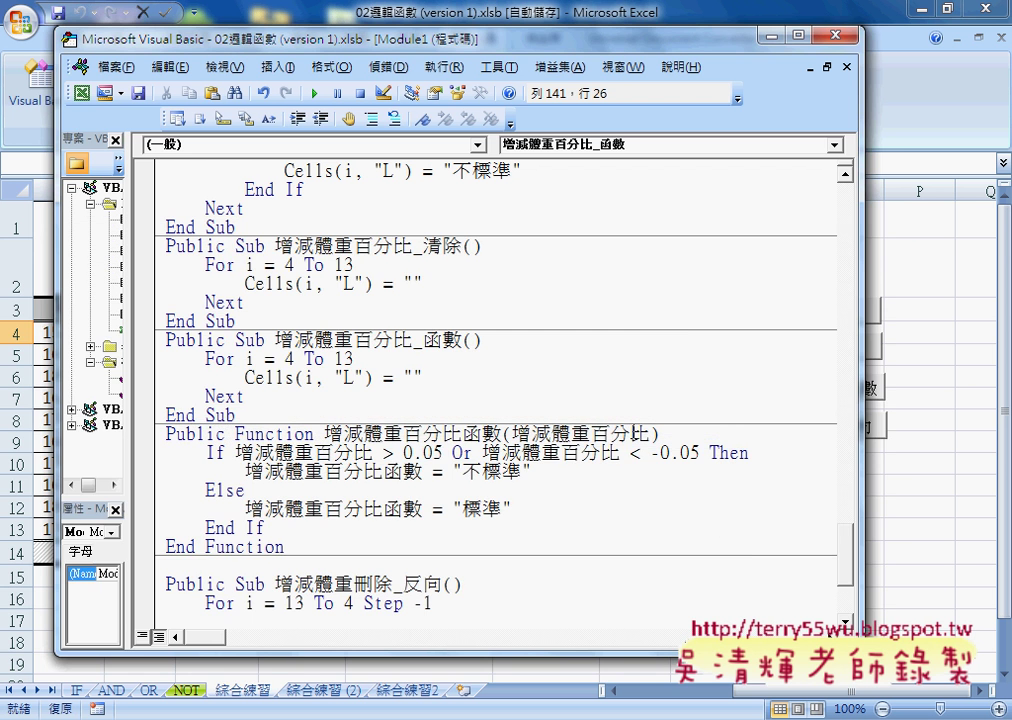
# Paste the doubled-quote IF(OR) formula string into the macro's Cells(i, "L") line.
pyautogui.hotkey('ctrl', 'v')
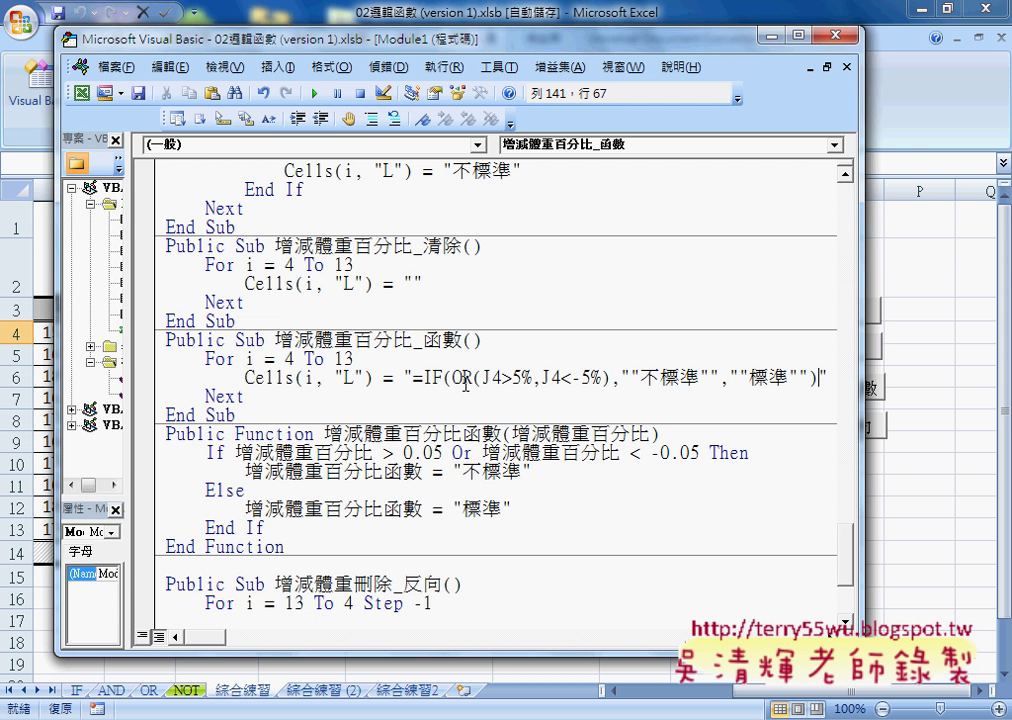
pyautogui.doubleClick(288, 358)
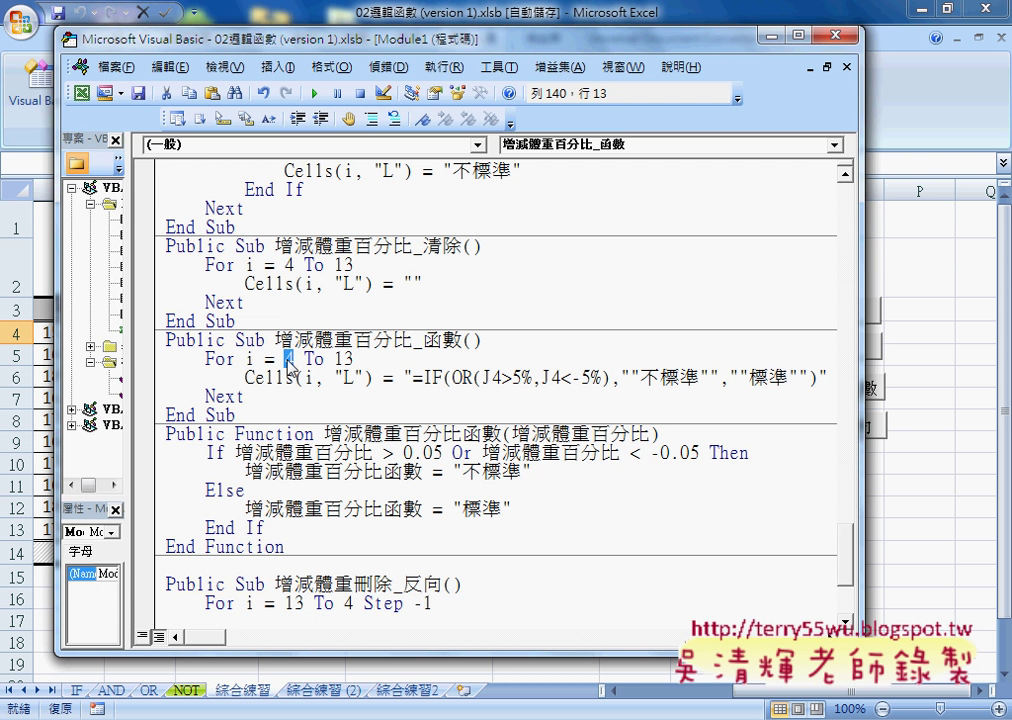
pyautogui.moveTo(491, 378); pyautogui.dragTo(500, 378)
pyautogui.press('Up')
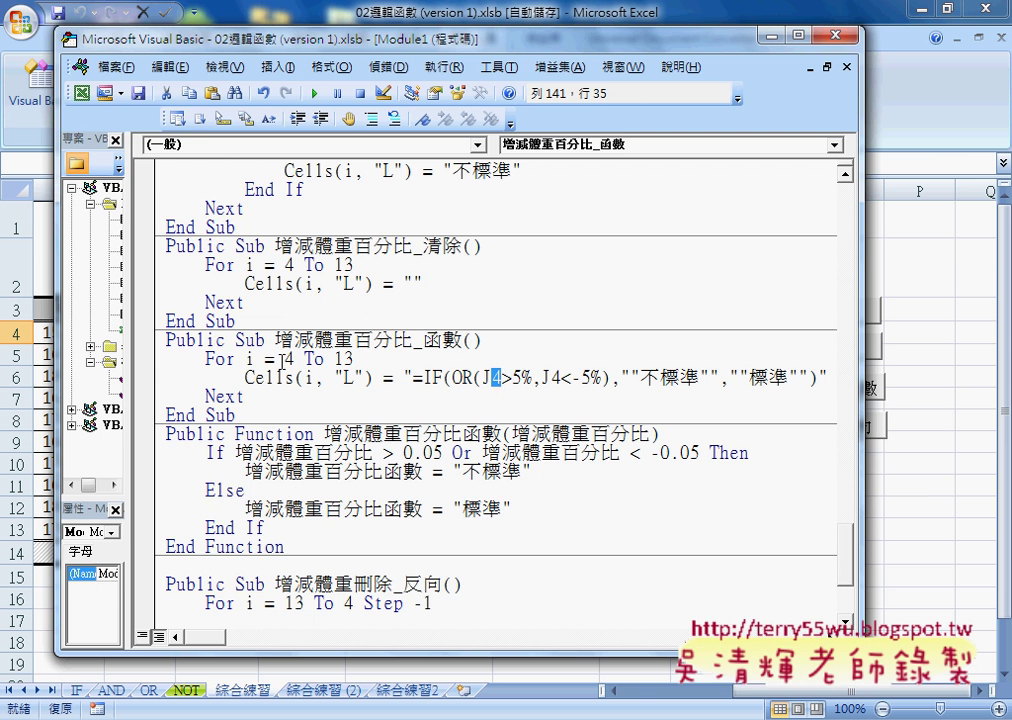
pyautogui.press('Left')
pyautogui.press('Left')
pyautogui.press('Left')
pyautogui.hotkey('shift', 'Right')
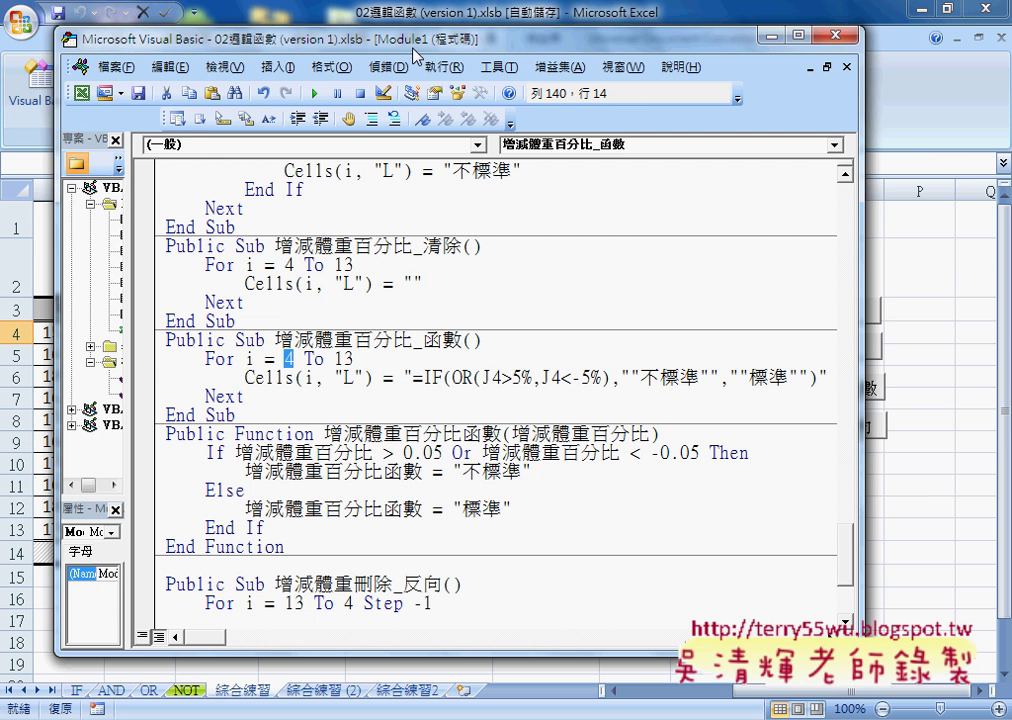
# Run the 增減體重百分比_函數 macro and check the formulas written in L4, L5 and L6.
pyautogui.moveTo(325, 38); pyautogui.dragTo(925, 63)
pyautogui.moveTo(766, 65)
pyautogui.mouseDown()
pyautogui.moveTo(797, 37)
pyautogui.moveTo(761, 37)
pyautogui.mouseUp()
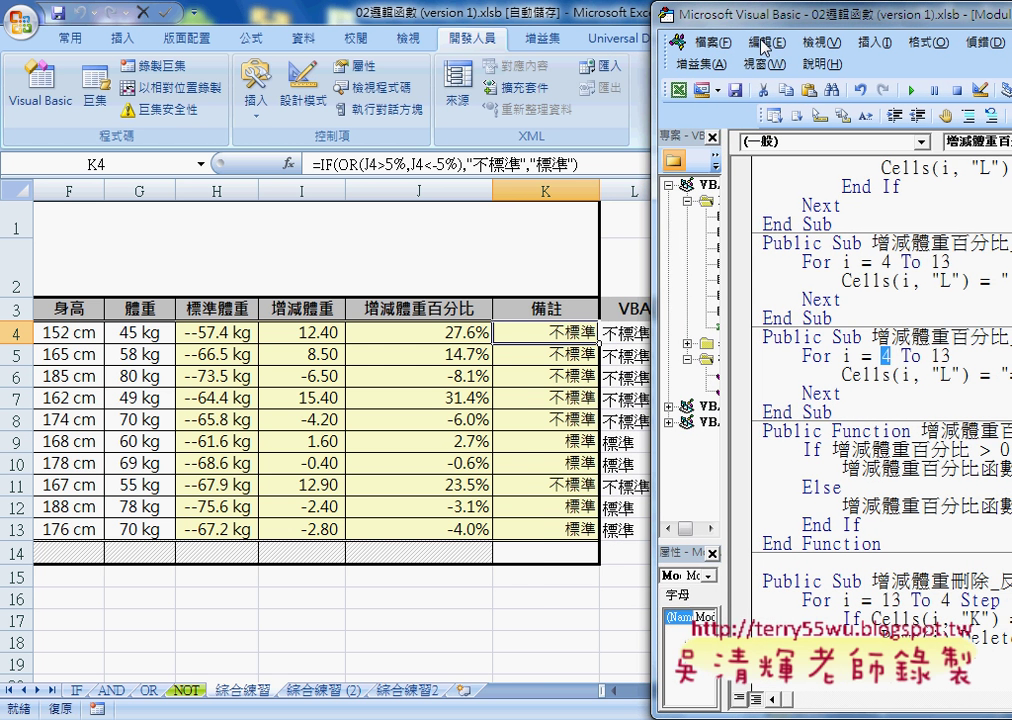
pyautogui.click(862, 374)
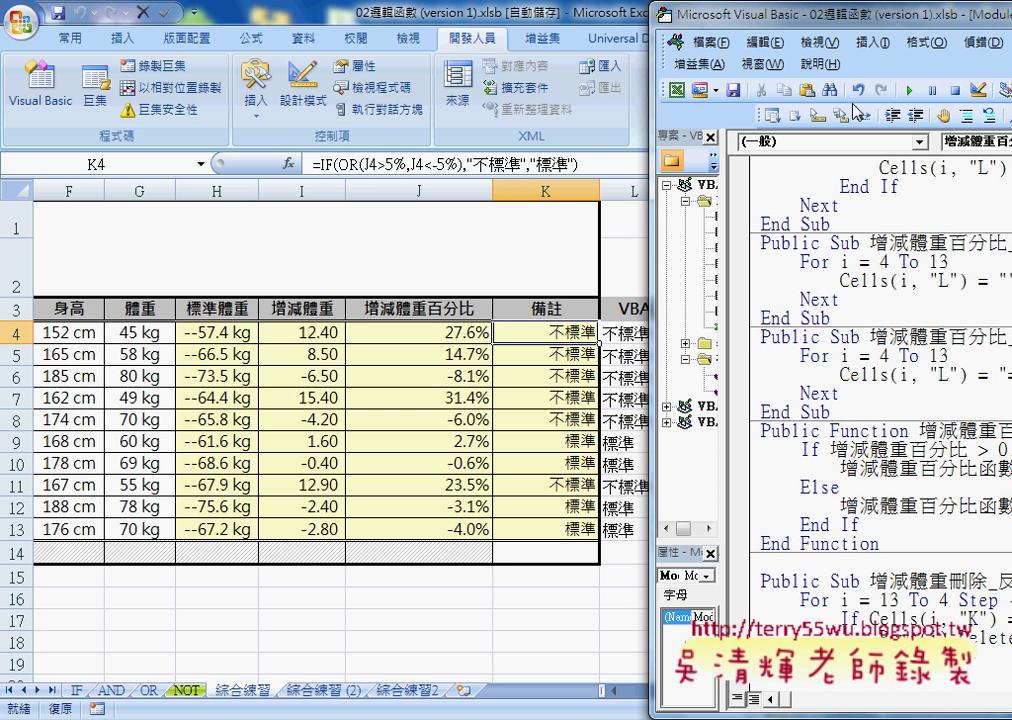
pyautogui.click(909, 89)
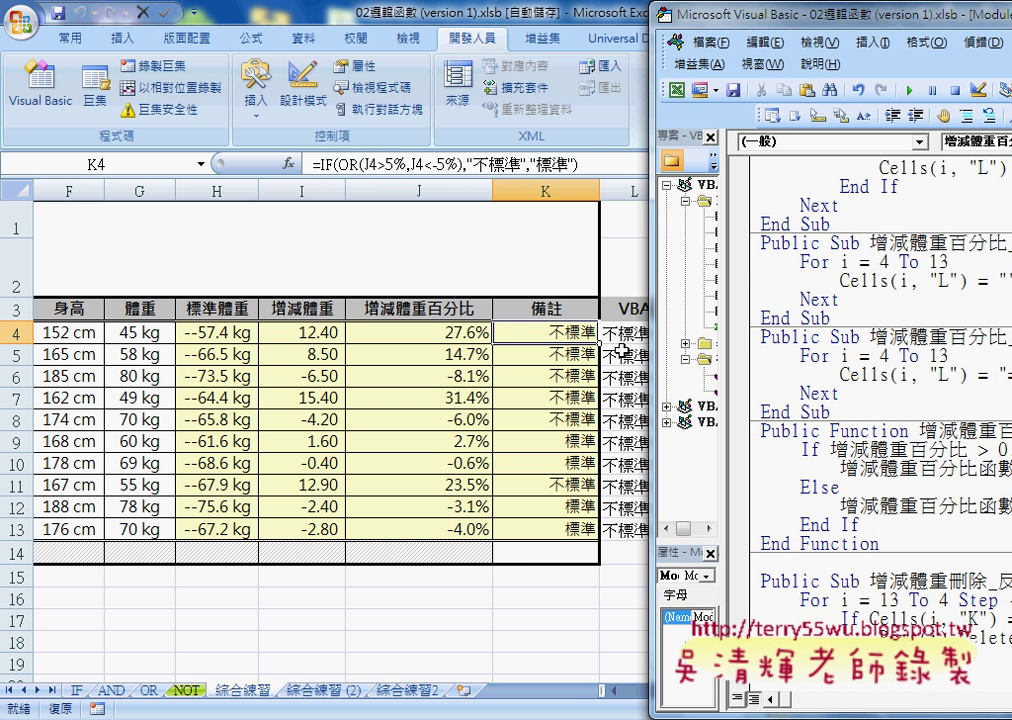
pyautogui.click(620, 333)
pyautogui.click(635, 360)
pyautogui.click(634, 379)
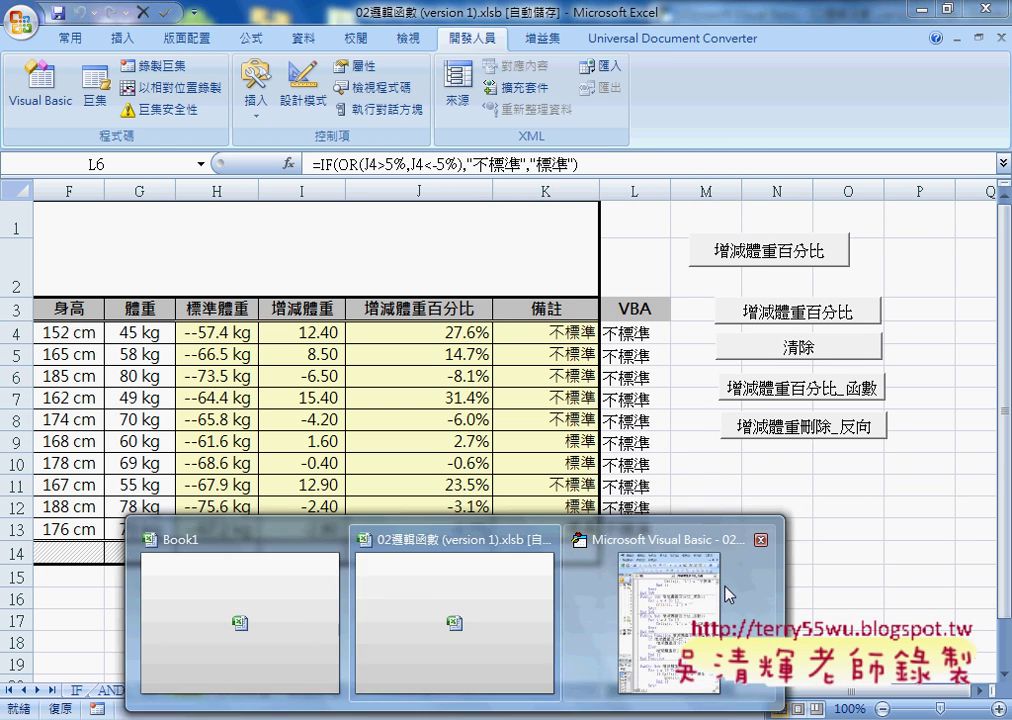
pyautogui.click(707, 565)
# Widen the code window to show the whole formula and select the 4 in J4>5%.
pyautogui.moveTo(773, 22); pyautogui.dragTo(271, 22)
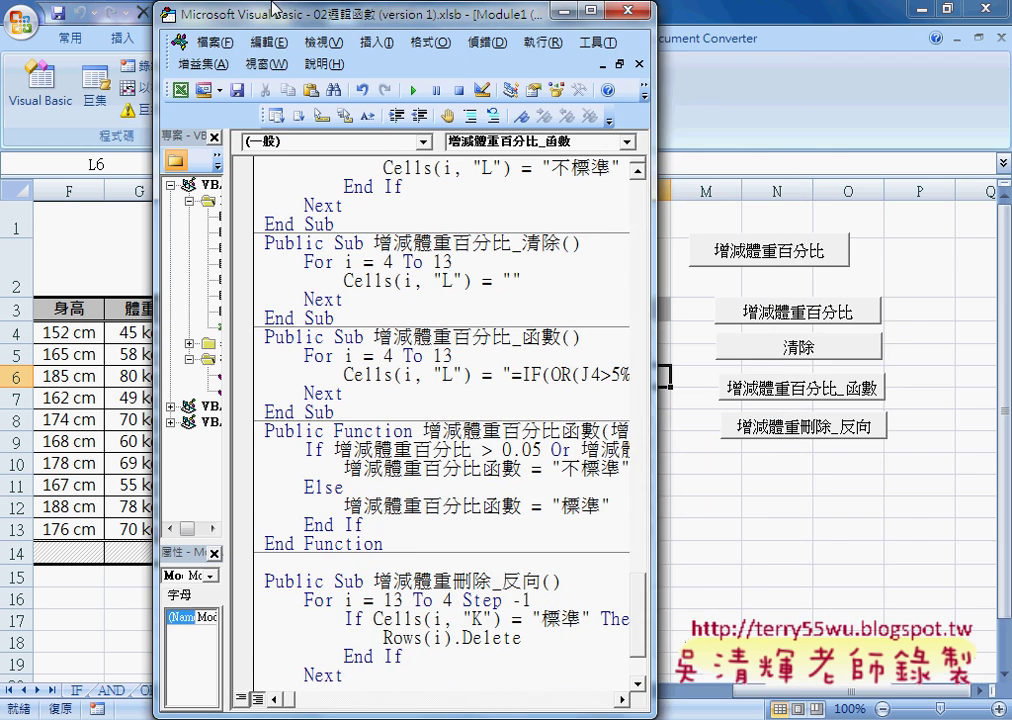
pyautogui.moveTo(649, 285); pyautogui.dragTo(993, 285)
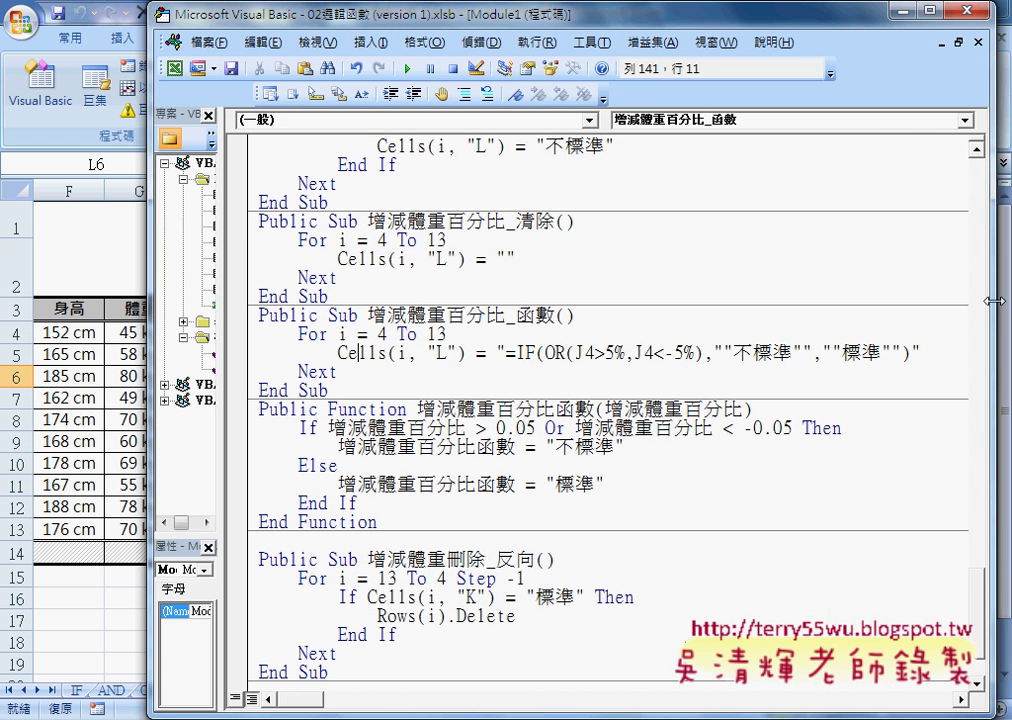
pyautogui.moveTo(596, 350); pyautogui.dragTo(584, 350)
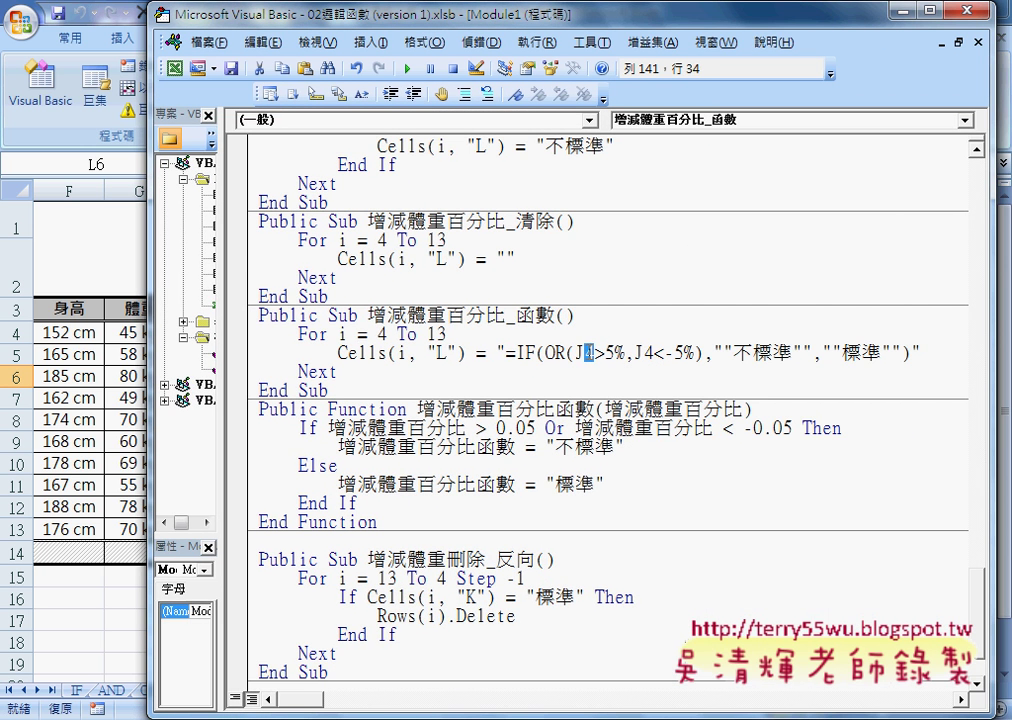
pyautogui.moveTo(655, 352); pyautogui.dragTo(644, 352)
pyautogui.moveTo(596, 352); pyautogui.dragTo(586, 352)
# Replace the 4 in J4>5% with " & i & ".
pyautogui.write('""')
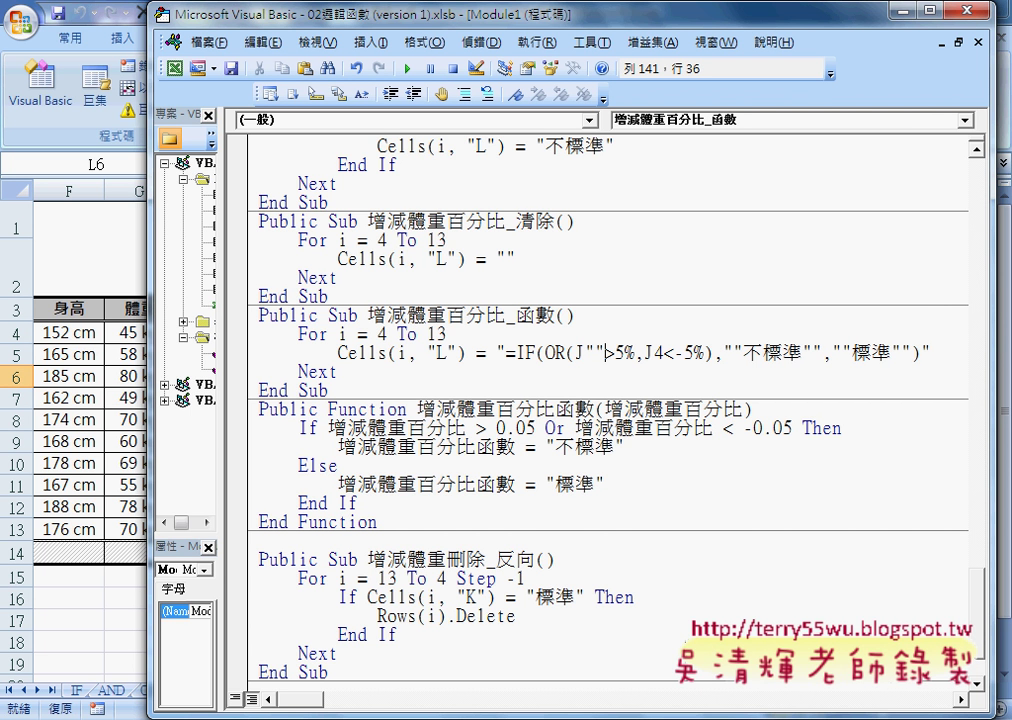
pyautogui.press('Left')
pyautogui.write('&&')
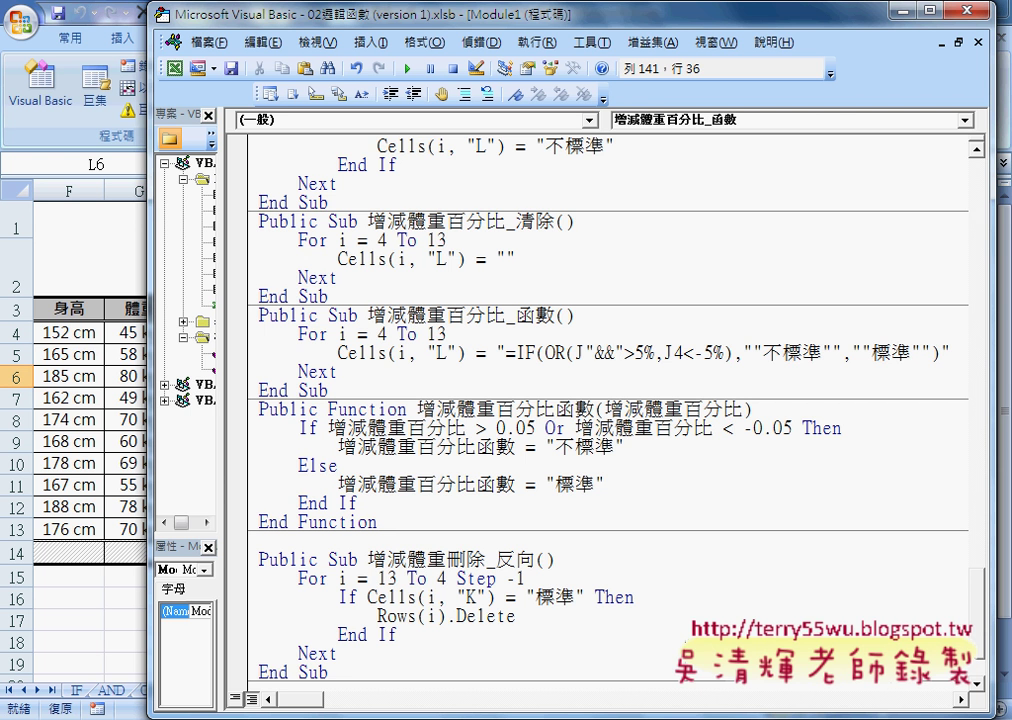
pyautogui.press('Left')
pyautogui.press('0')
pyautogui.press('shift')
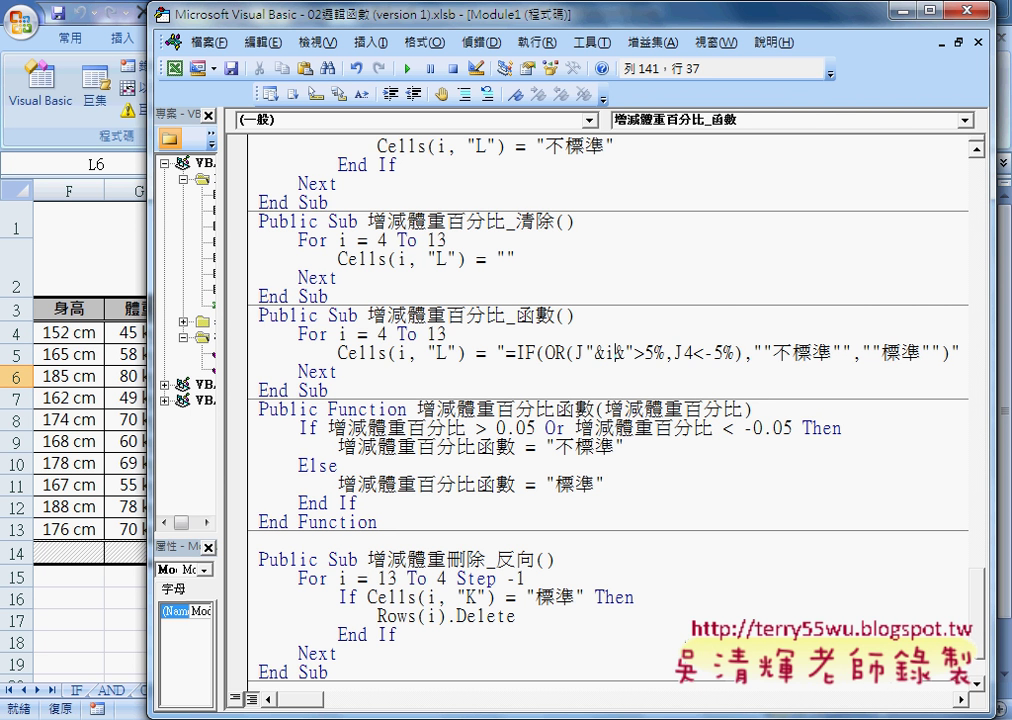
pyautogui.press('Left')
pyautogui.press('Left')
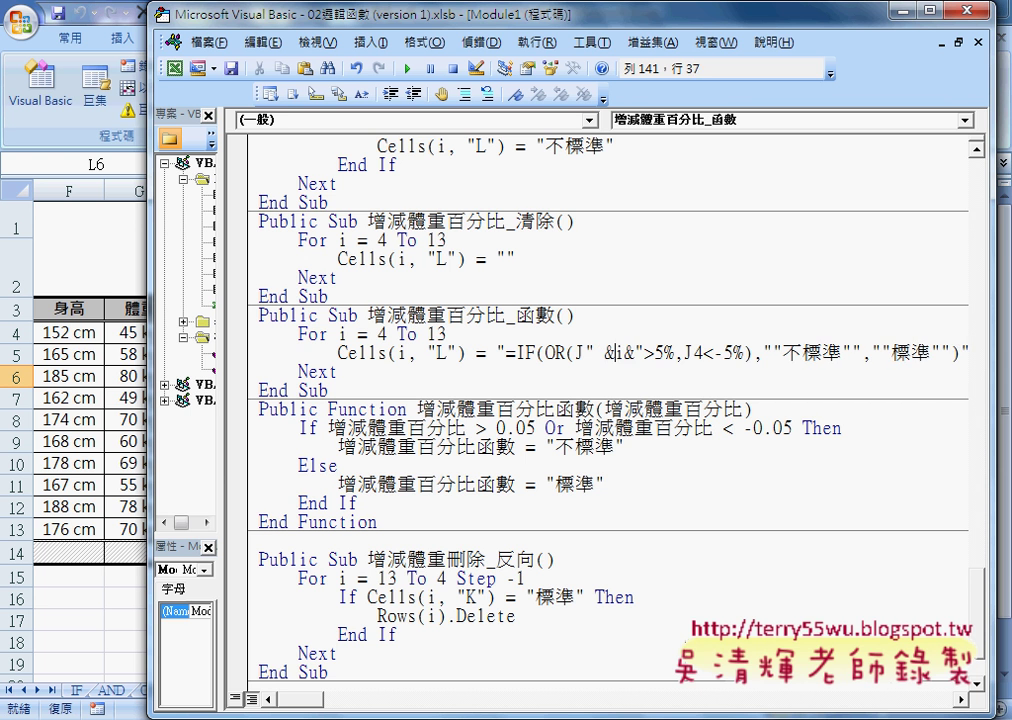
pyautogui.press('Right')
pyautogui.press('Right')
pyautogui.press('Right')
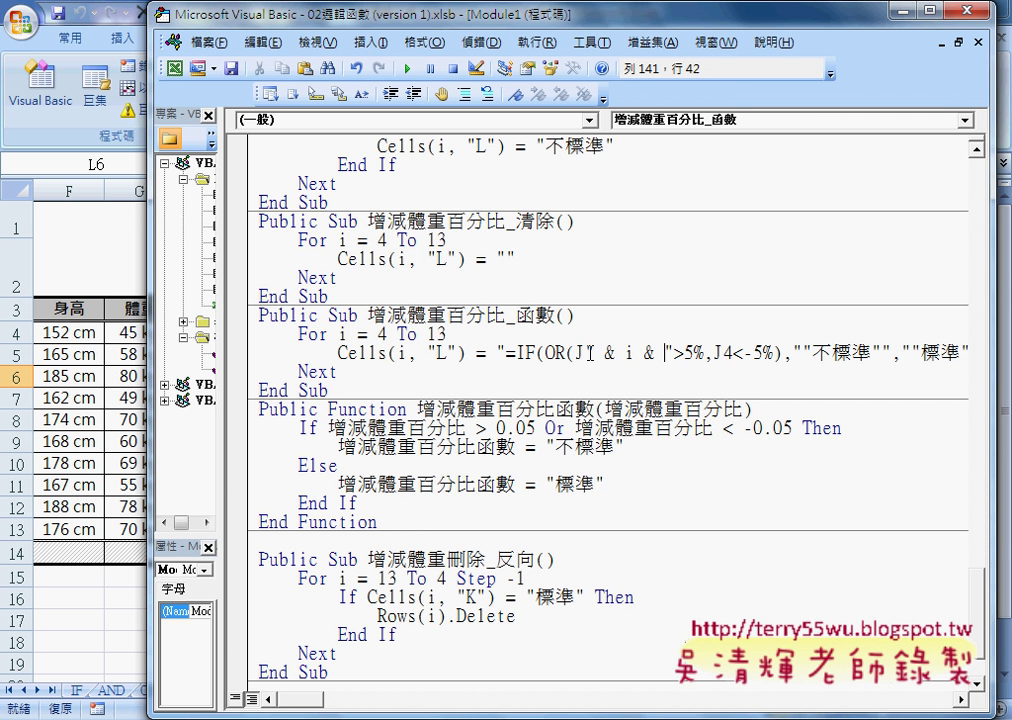
# Copy " & i & " and paste it over the 4 in J4<-5%.
pyautogui.moveTo(585, 352); pyautogui.dragTo(672, 352)
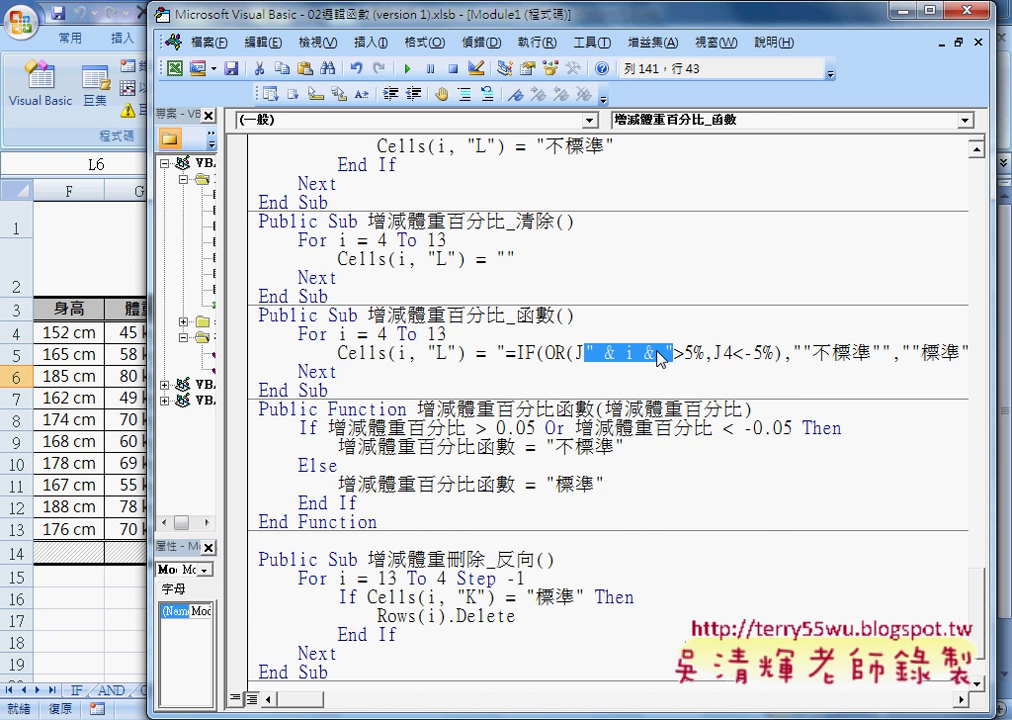
pyautogui.rightClick(641, 360)
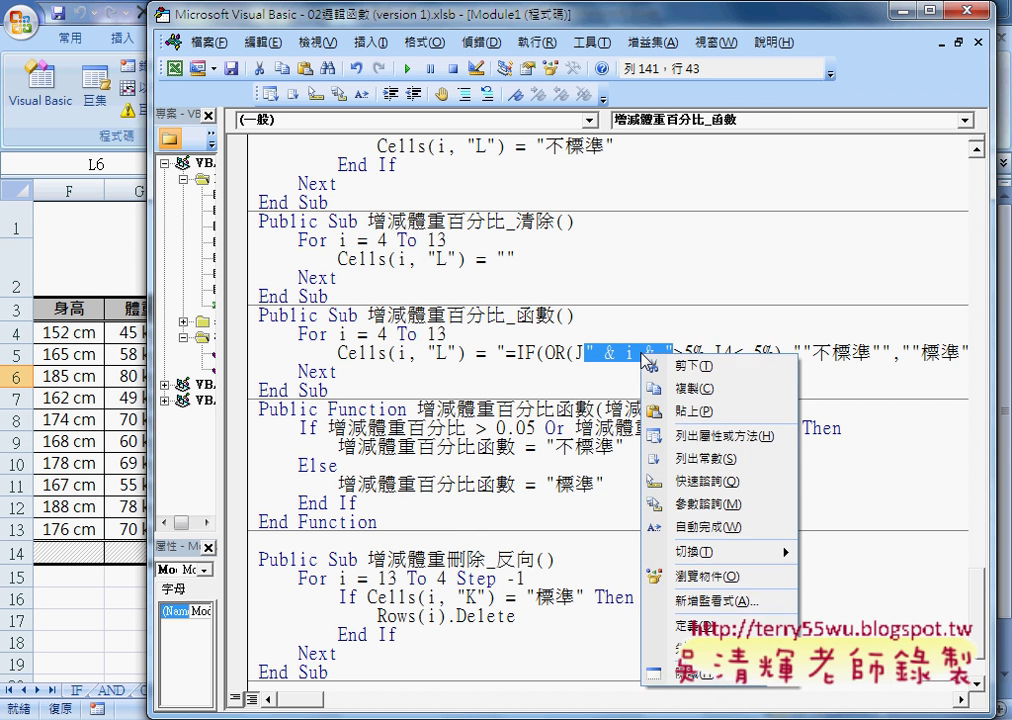
pyautogui.click(680, 390)
pyautogui.moveTo(734, 355); pyautogui.dragTo(724, 356)
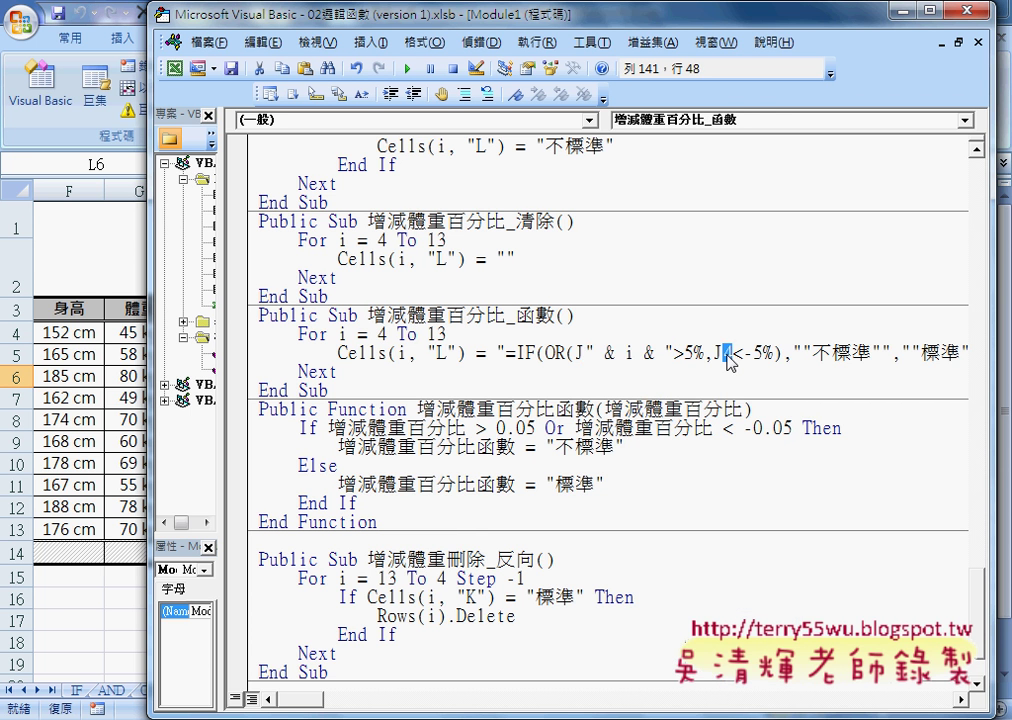
pyautogui.rightClick(727, 360)
pyautogui.click(766, 413)
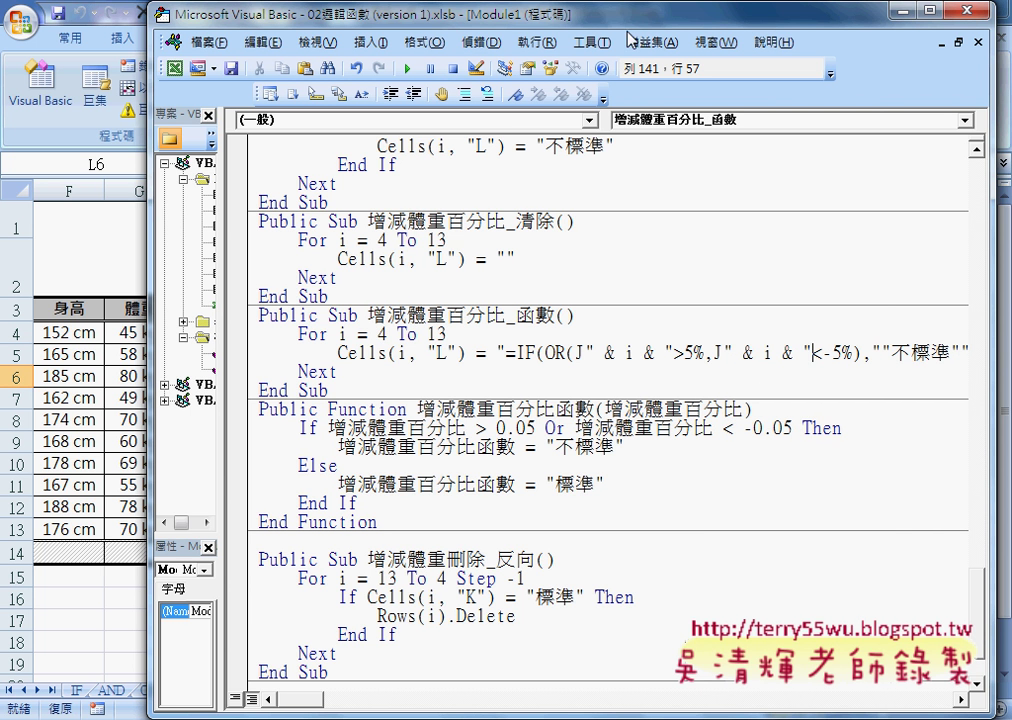
# Rerun the 增減體重百分比_函數 macro from the sheet button and check L4 holds =IF(OR(J4>5%,J4<-5%),"不標準","標準").
pyautogui.hotkey('alt', 'F11')
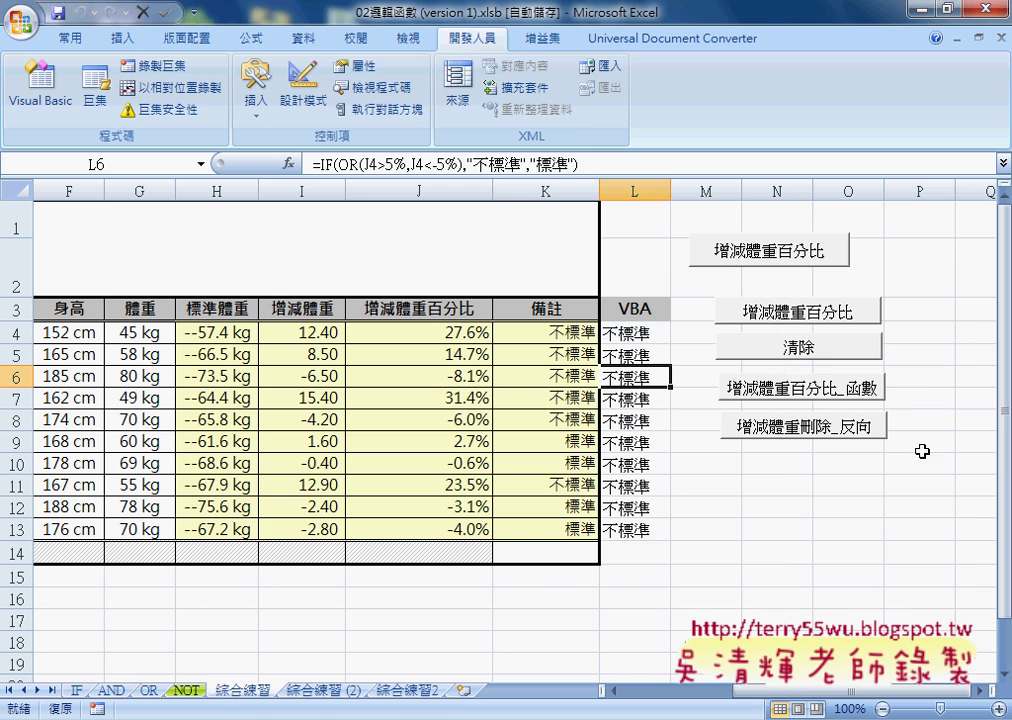
pyautogui.click(779, 390)
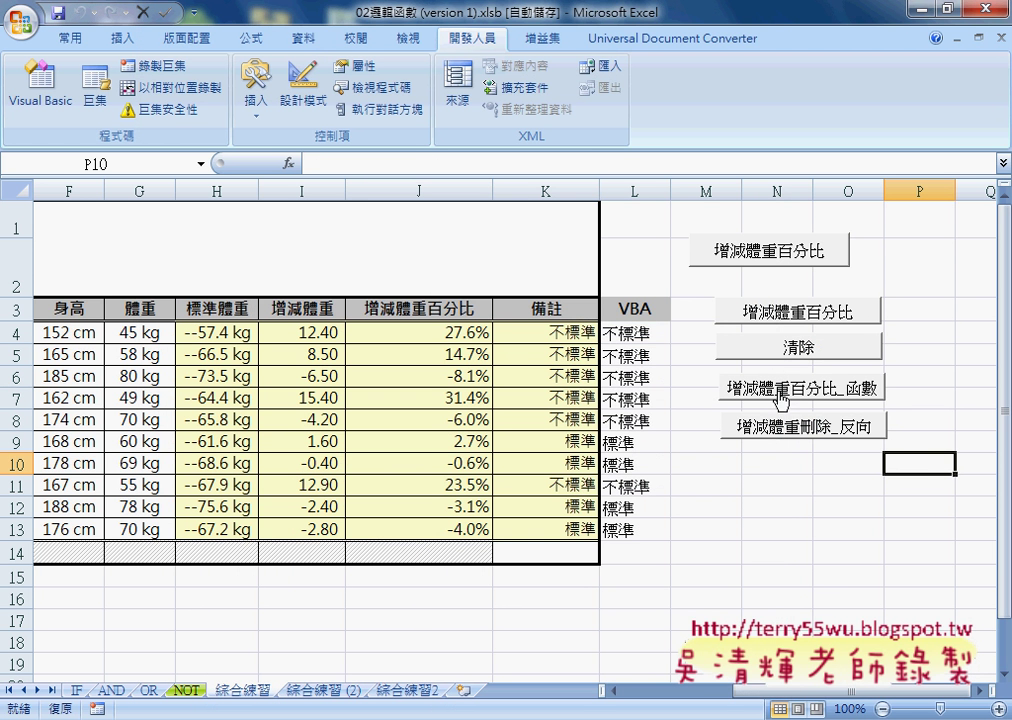
pyautogui.click(638, 332)
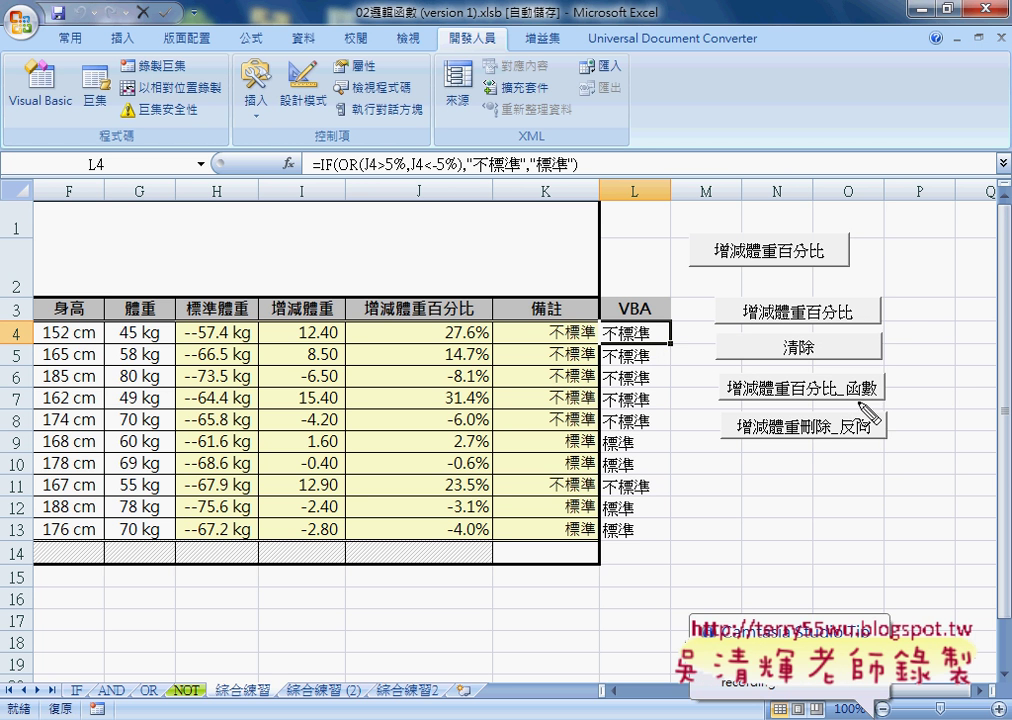
pyautogui.moveTo(838, 406); pyautogui.dragTo(766, 404)
pyautogui.moveTo(700, 295)
pyautogui.mouseDown()
pyautogui.moveTo(904, 309)
pyautogui.moveTo(827, 411)
pyautogui.mouseUp()
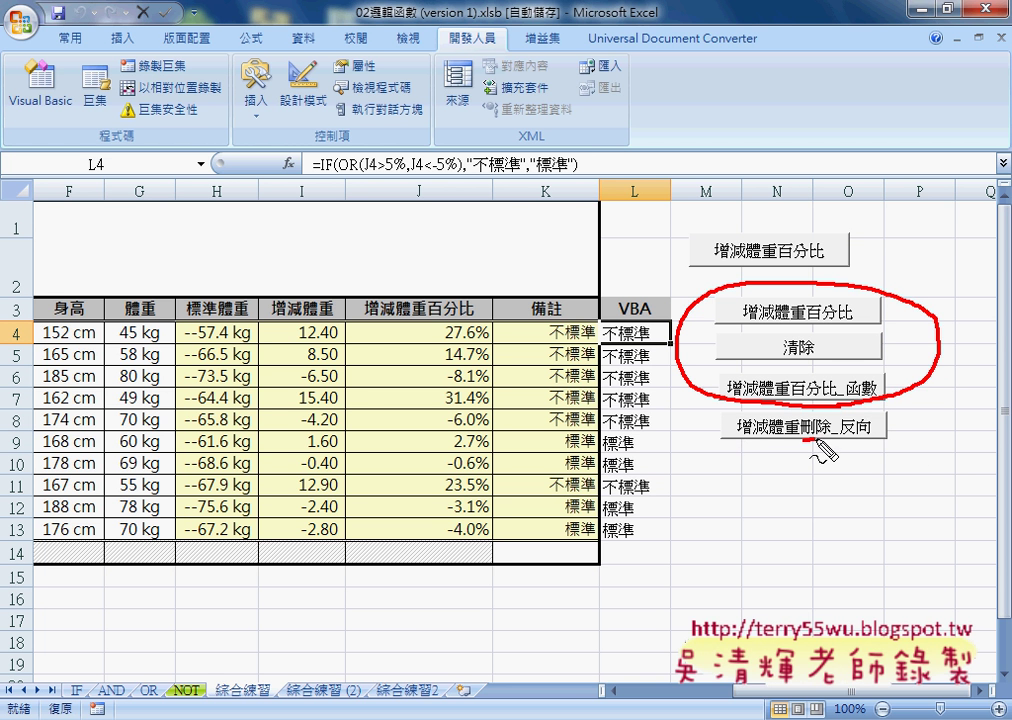
pyautogui.moveTo(802, 438); pyautogui.dragTo(840, 435)
pyautogui.press('Escape')
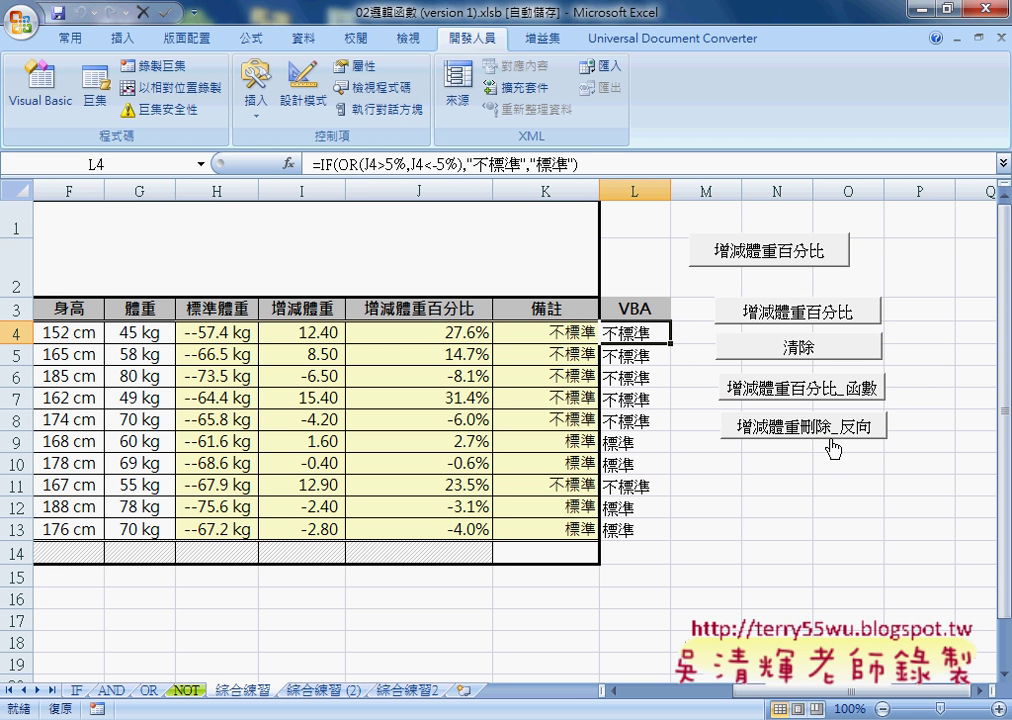